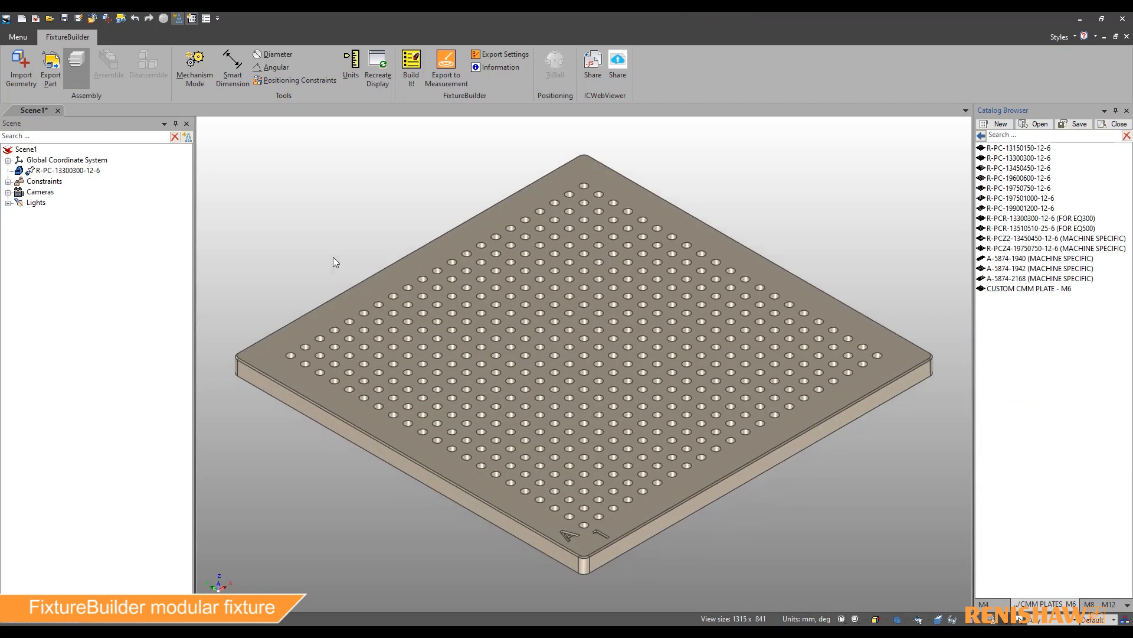
Import the part file FB_DEMO_2020.SLDPRT and place it in the scene beside the fixture plate.
{"action": "left_click", "coordinate": [22, 66]}
{"action": "left_click", "coordinate": [603, 284]}
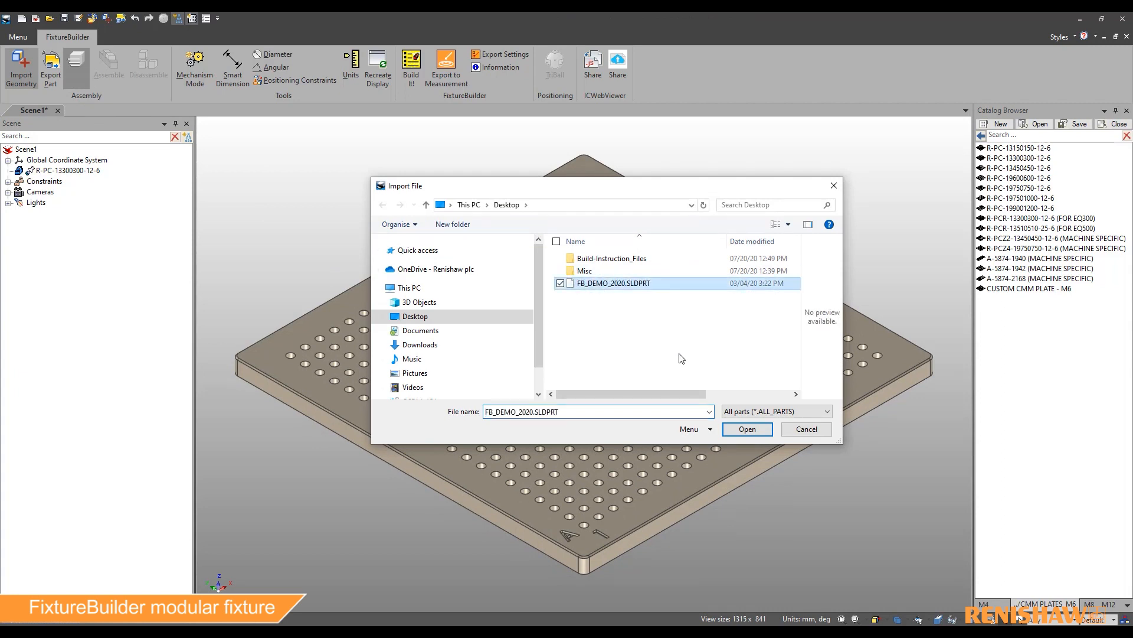
{"action": "left_click", "coordinate": [747, 429]}
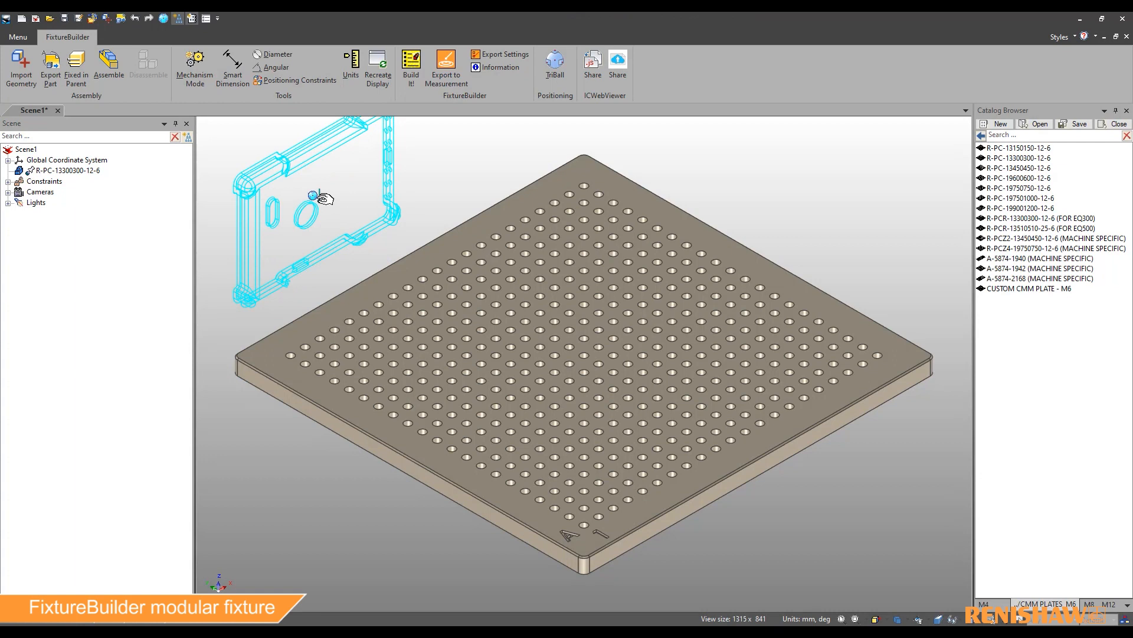
{"action": "left_click", "coordinate": [322, 199]}
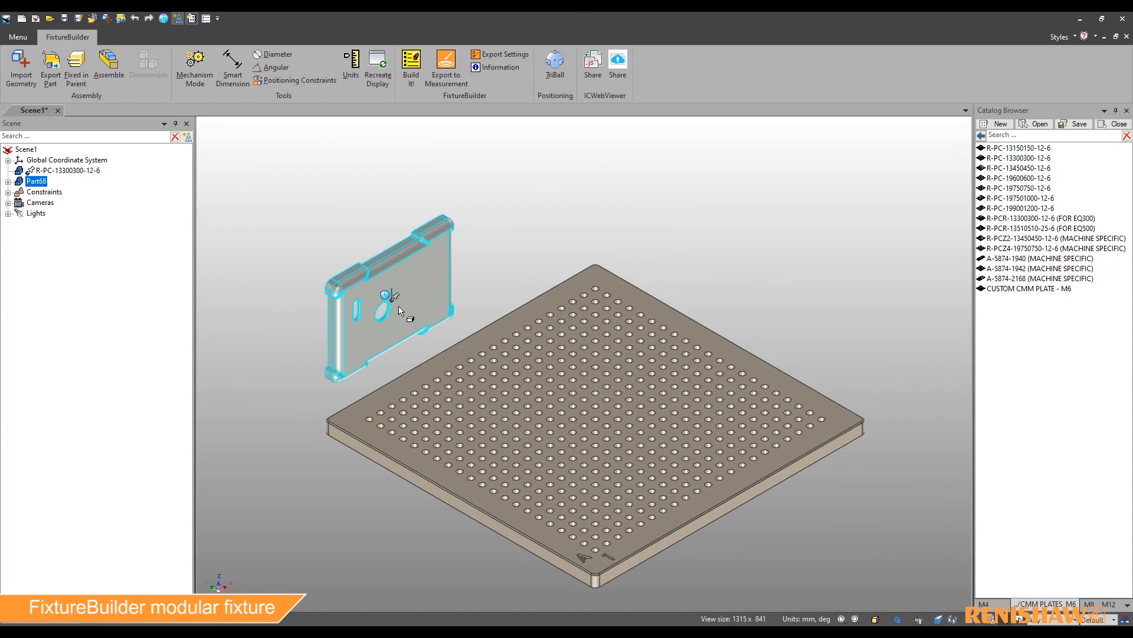
Rotate the imported part 90 degrees with the TriBall so it lies flat, and reverse its direction.
{"action": "key", "text": "F10"}
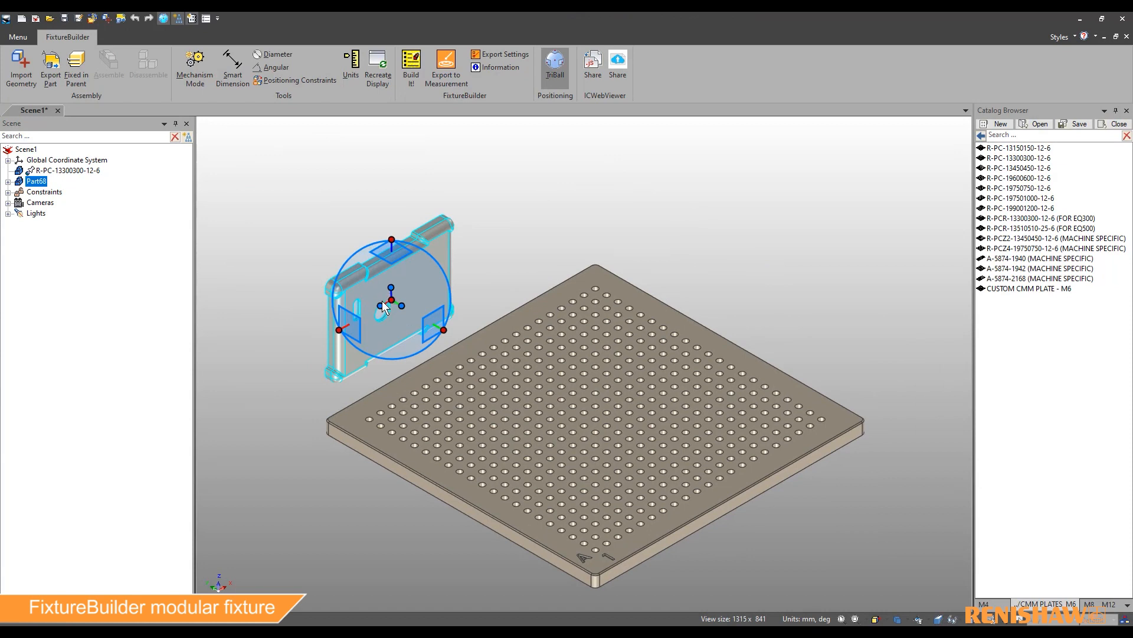
{"action": "left_click_drag", "start_coordinate": [415, 296], "coordinate": [411, 291]}
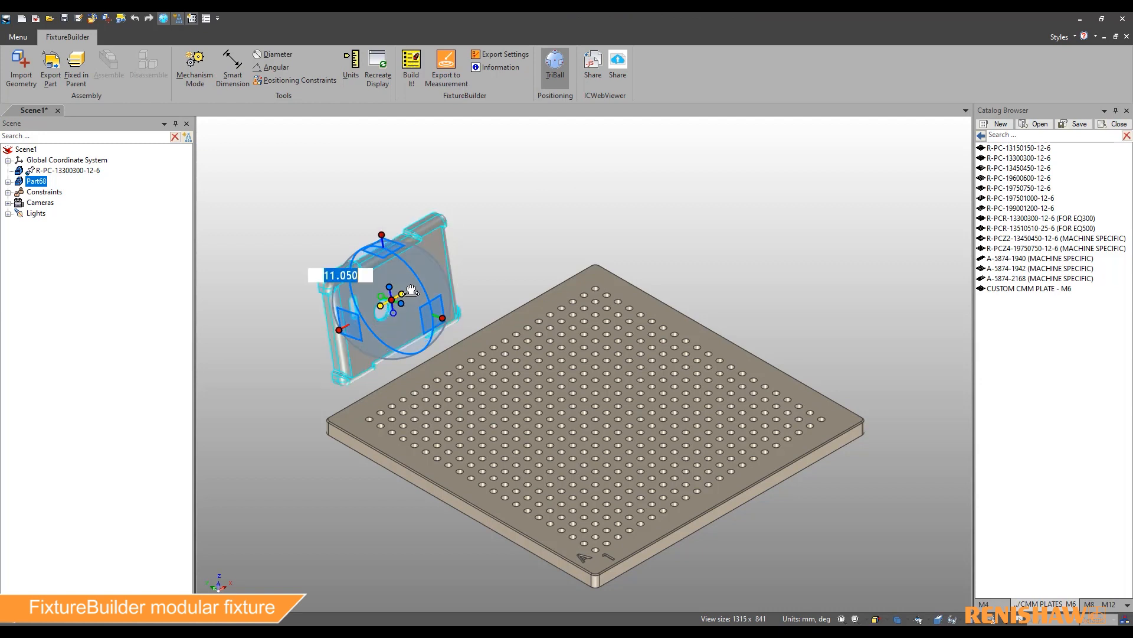
{"action": "type", "text": "9"}
{"action": "key", "text": "Return"}
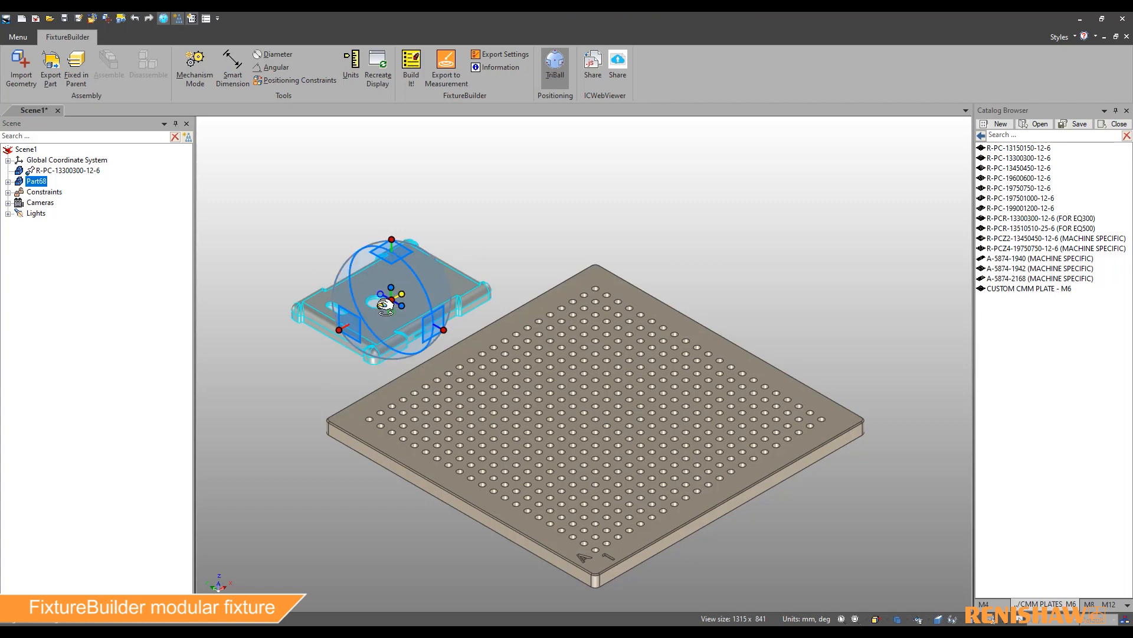
{"action": "right_click", "coordinate": [380, 305]}
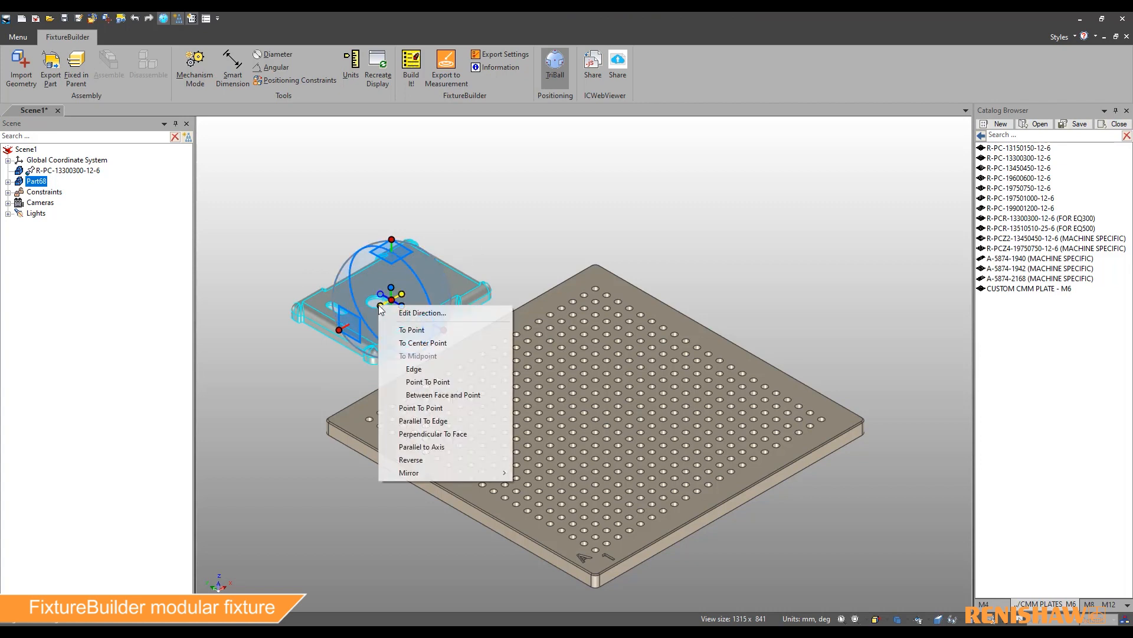
{"action": "left_click", "coordinate": [440, 460]}
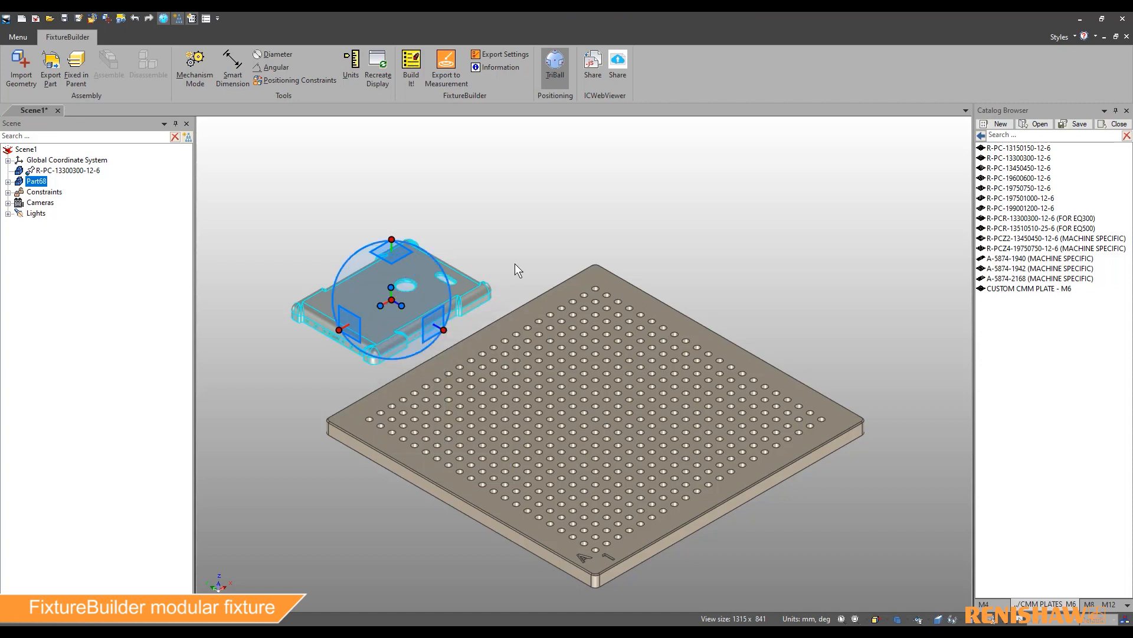
Move the imported part in the top view over the middle of the plate, and return to the isometric view.
{"action": "middle_click_drag", "start_coordinate": [670, 338], "coordinate": [687, 335]}
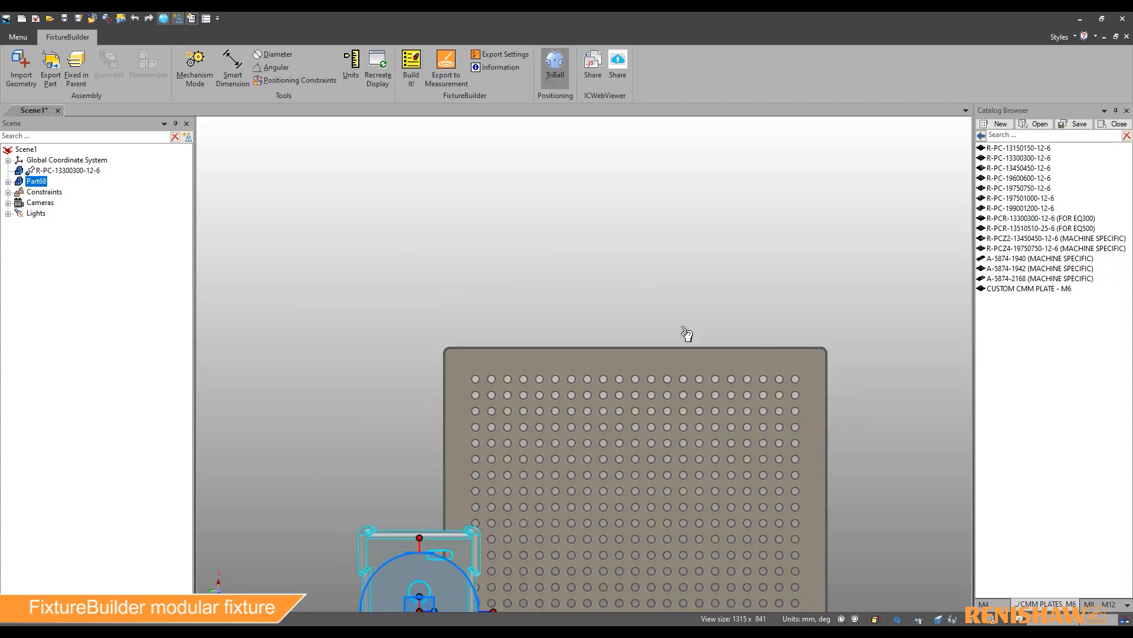
{"action": "scroll", "coordinate": [736, 502], "scroll_direction": "down", "scroll_amount": 3}
{"action": "scroll", "coordinate": [680, 490], "scroll_direction": "up", "scroll_amount": 2}
{"action": "left_click_drag", "start_coordinate": [368, 440], "coordinate": [540, 387]}
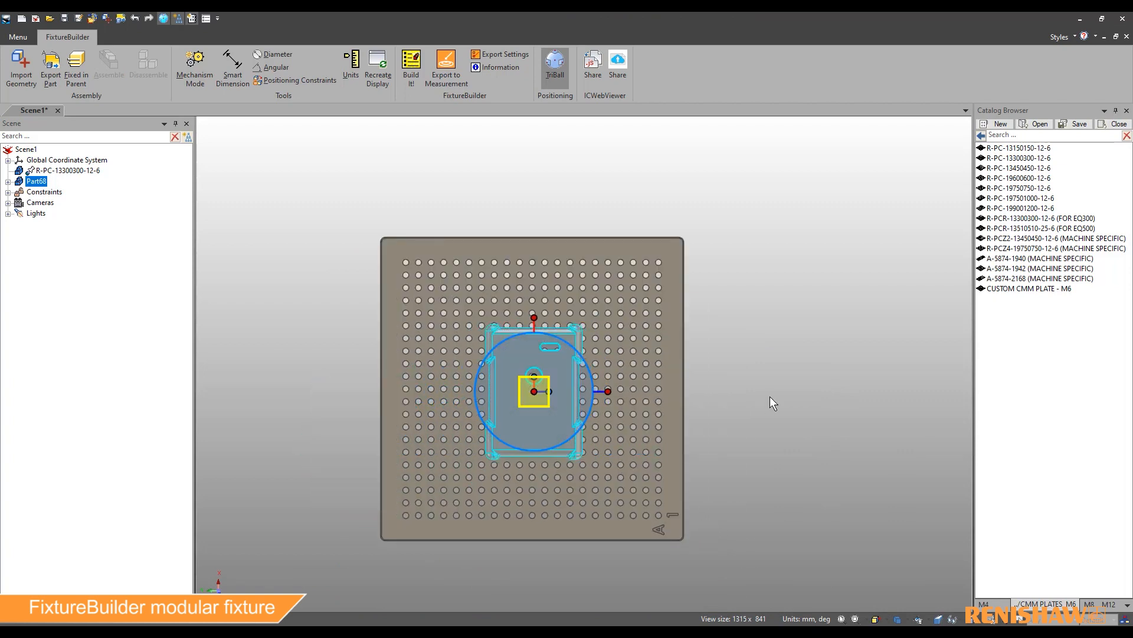
{"action": "left_click", "coordinate": [898, 618]}
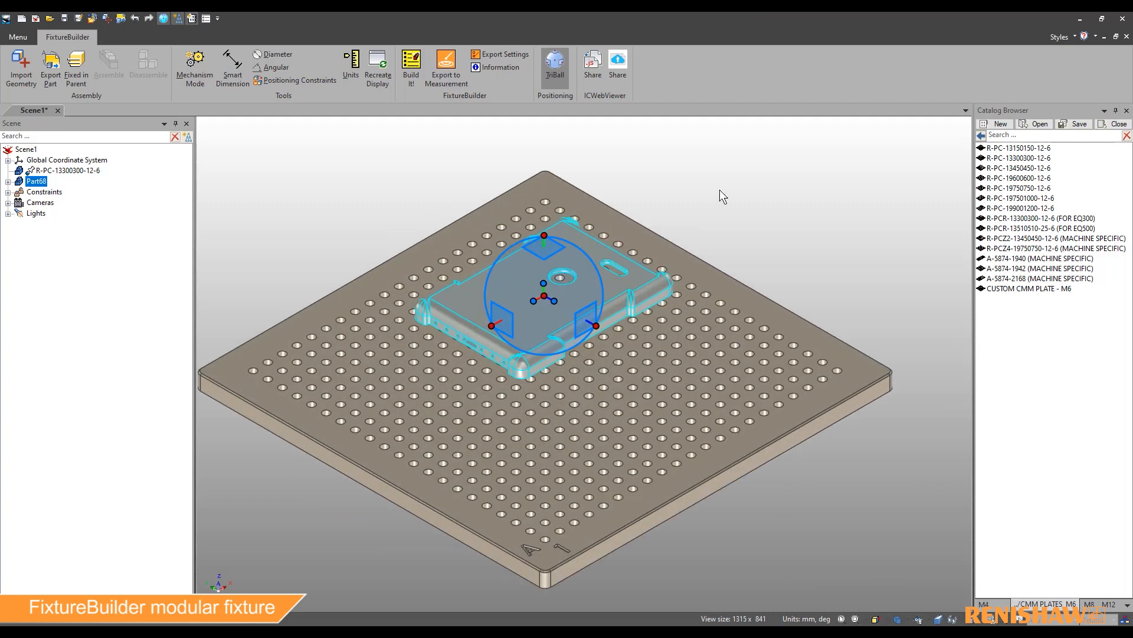
{"action": "key", "text": "F10"}
Make the imported part transparent through its SmartPaint properties.
{"action": "right_click", "coordinate": [620, 291]}
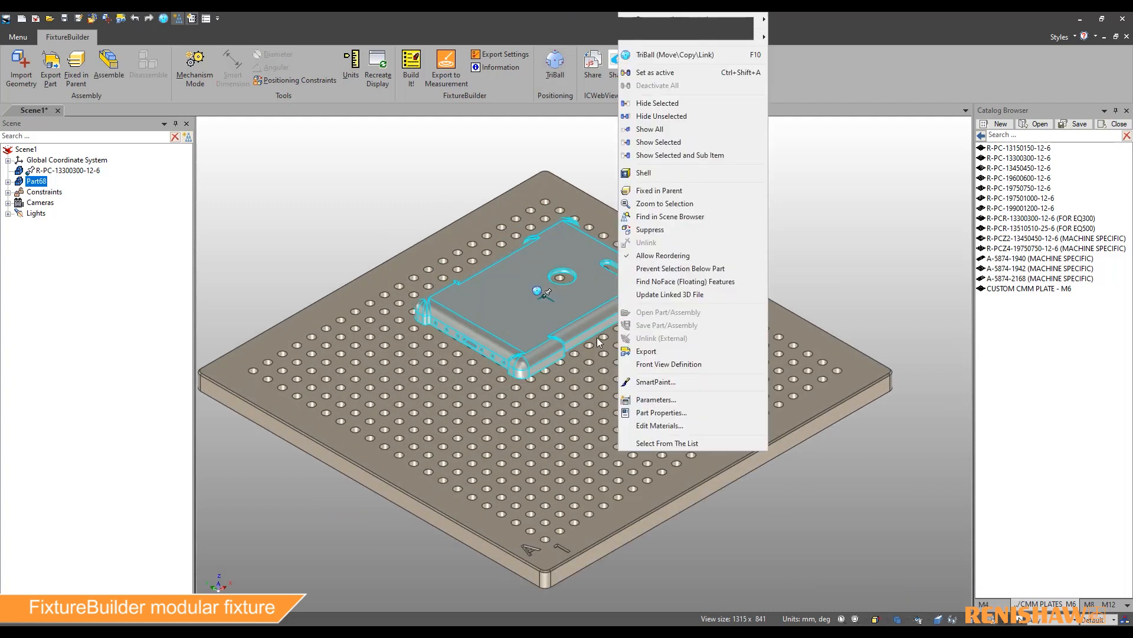
{"action": "left_click", "coordinate": [655, 381]}
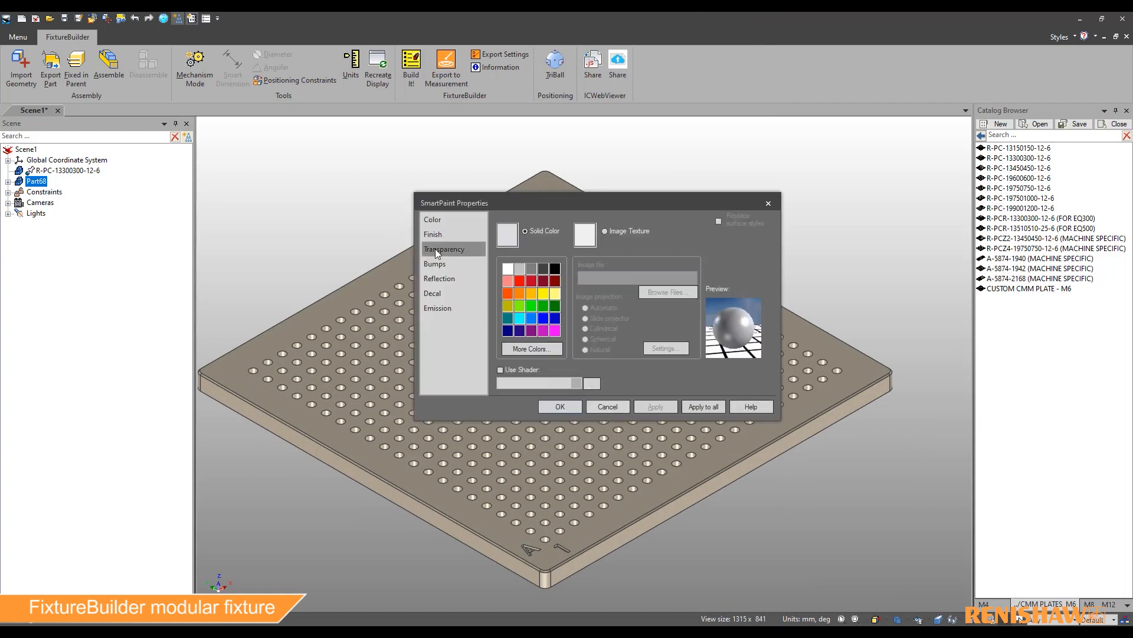
{"action": "left_click", "coordinate": [436, 250]}
{"action": "left_click", "coordinate": [565, 406]}
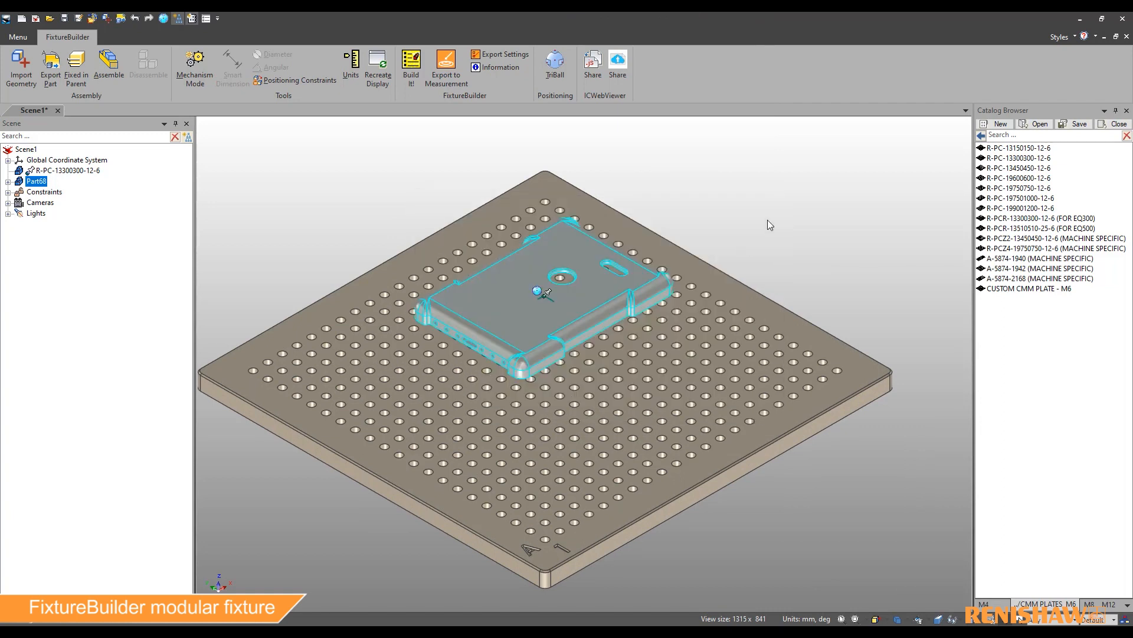
{"action": "left_click", "coordinate": [760, 217]}
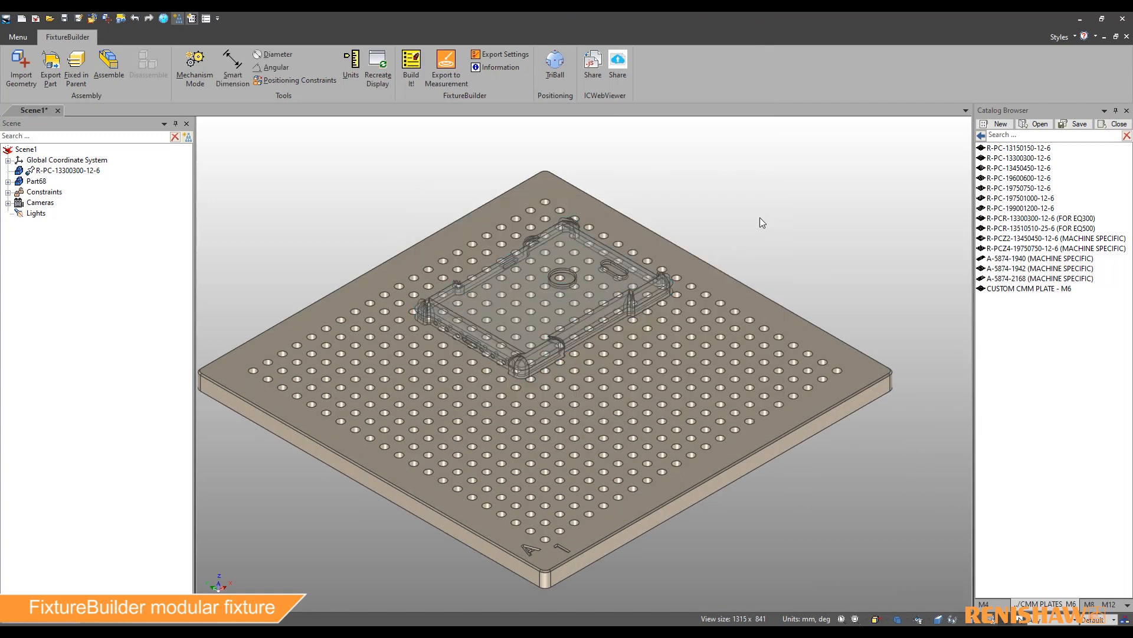
Place three R-S-1350-6 standoffs from the M6 standoffs catalog in plate holes beneath the imported part.
{"action": "left_click", "coordinate": [981, 137]}
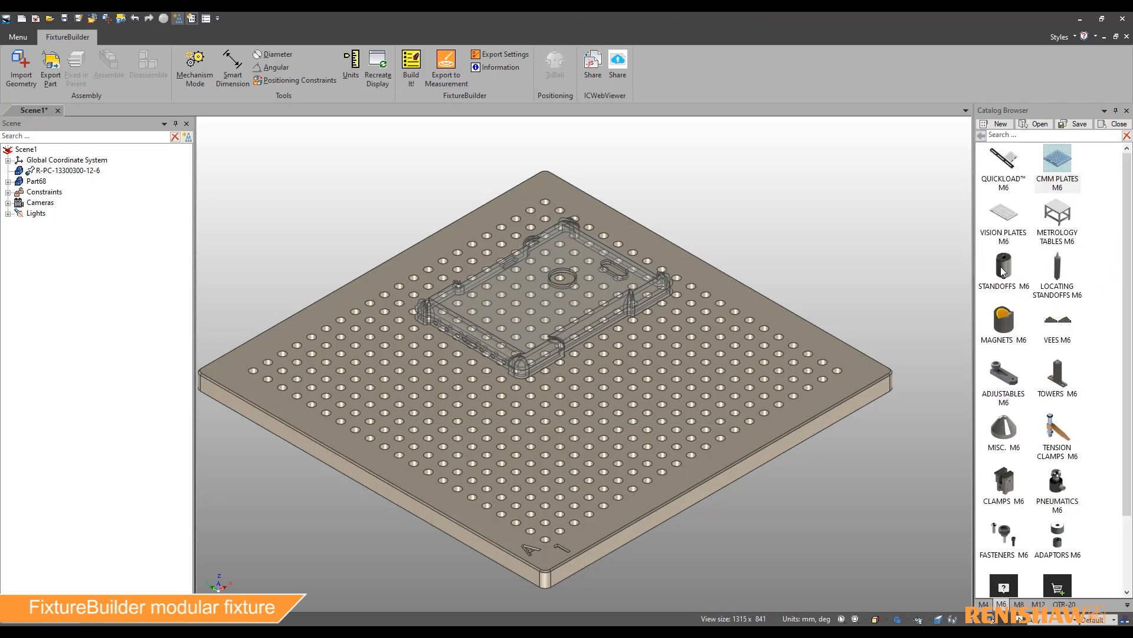
{"action": "left_click", "coordinate": [1003, 271]}
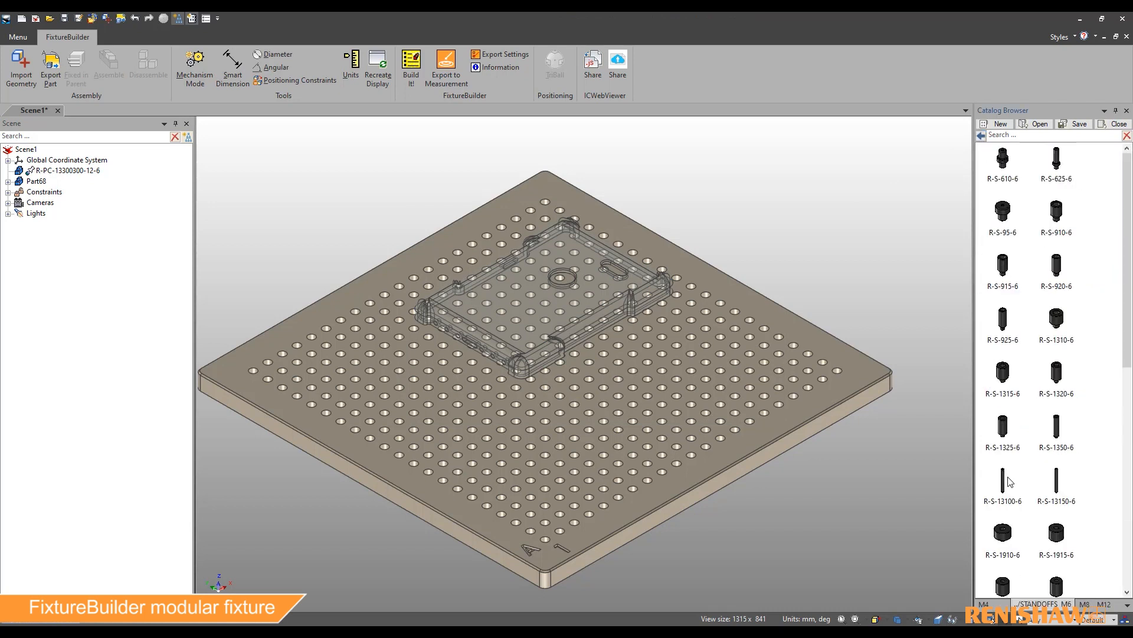
{"action": "left_click", "coordinate": [1058, 434]}
{"action": "left_click_drag", "start_coordinate": [1059, 440], "coordinate": [632, 374]}
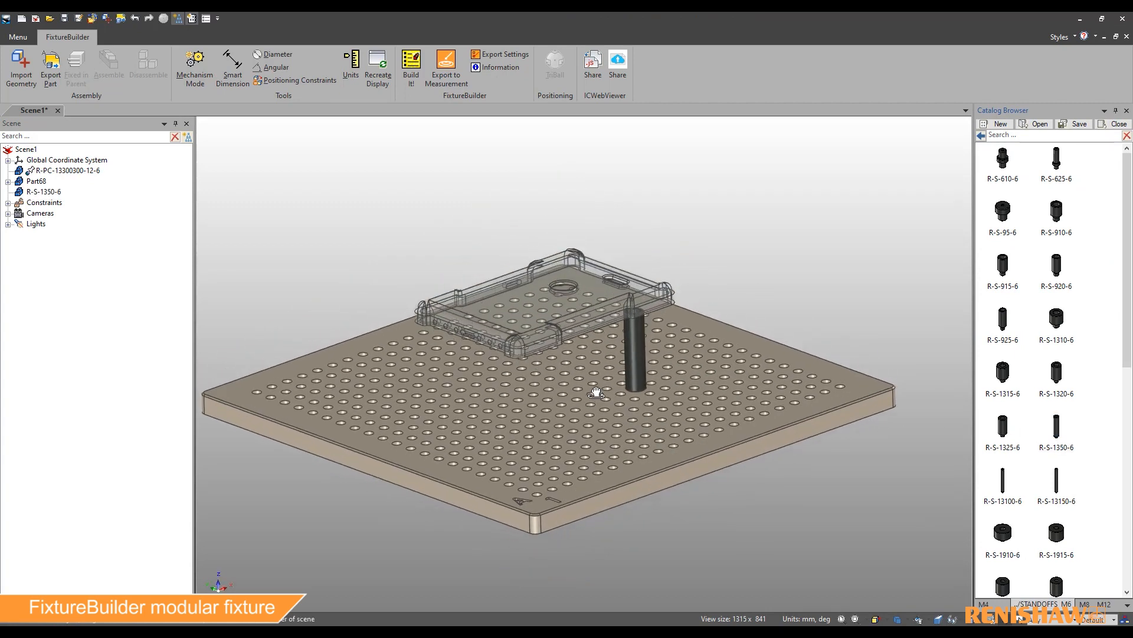
{"action": "left_click_drag", "start_coordinate": [1044, 441], "coordinate": [582, 366]}
{"action": "left_click_drag", "start_coordinate": [1058, 426], "coordinate": [505, 415]}
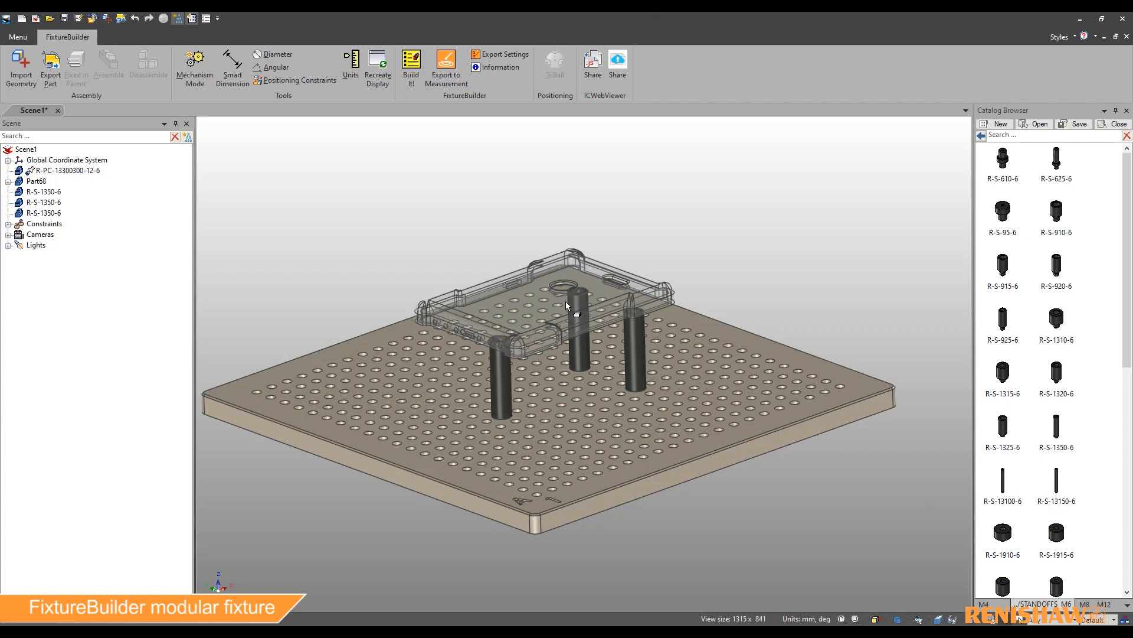
Raise the imported part vertically with the TriBall until it sits clear above the three standoffs.
{"action": "left_click", "coordinate": [540, 289]}
{"action": "key", "text": "F10"}
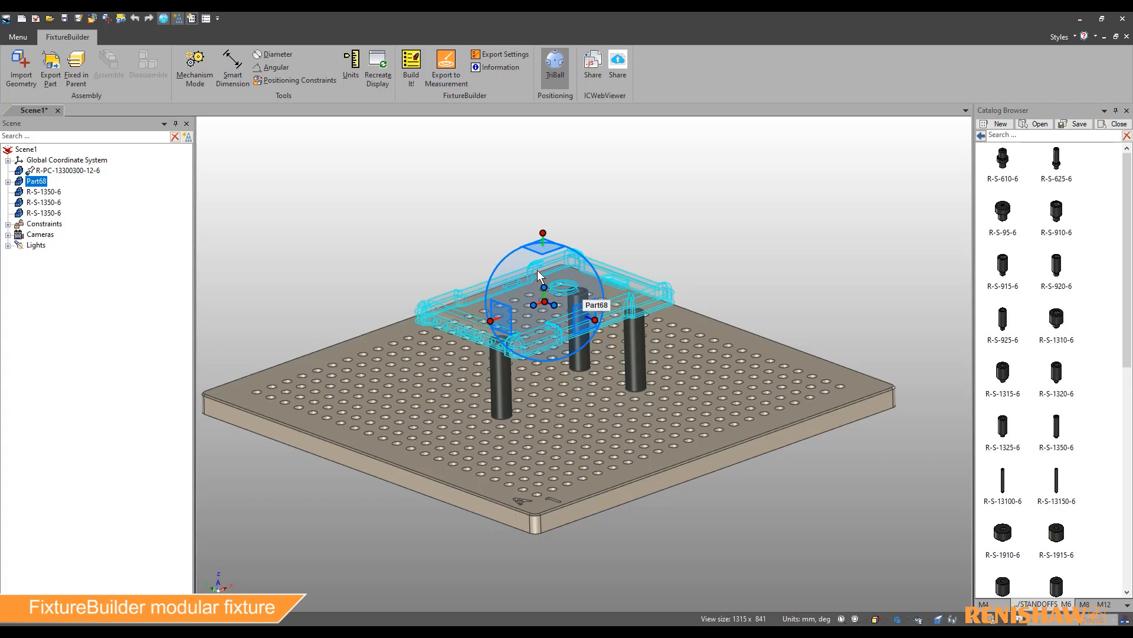
{"action": "left_click_drag", "start_coordinate": [544, 236], "coordinate": [689, 252]}
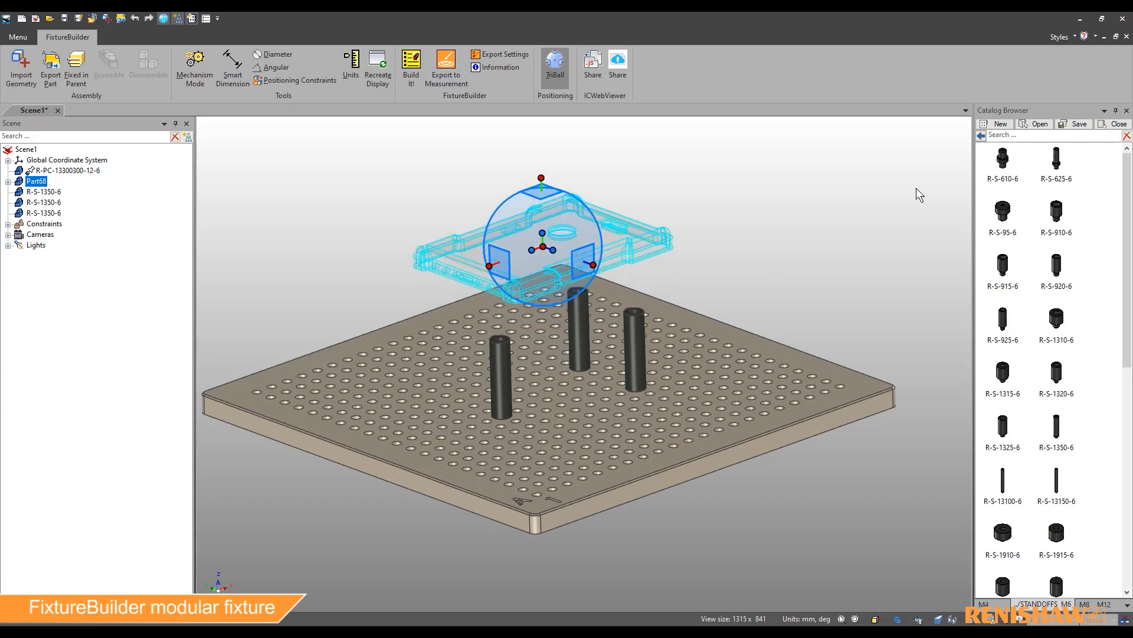
Mount an R-RPD-6 (DELRIN) tip from the M6 miscellaneous catalog on top of each of the three standoffs.
{"action": "left_click", "coordinate": [981, 136]}
{"action": "left_click", "coordinate": [549, 71]}
{"action": "left_click", "coordinate": [1002, 419]}
{"action": "left_click", "coordinate": [771, 286]}
{"action": "left_click_drag", "start_coordinate": [1056, 169], "coordinate": [636, 311]}
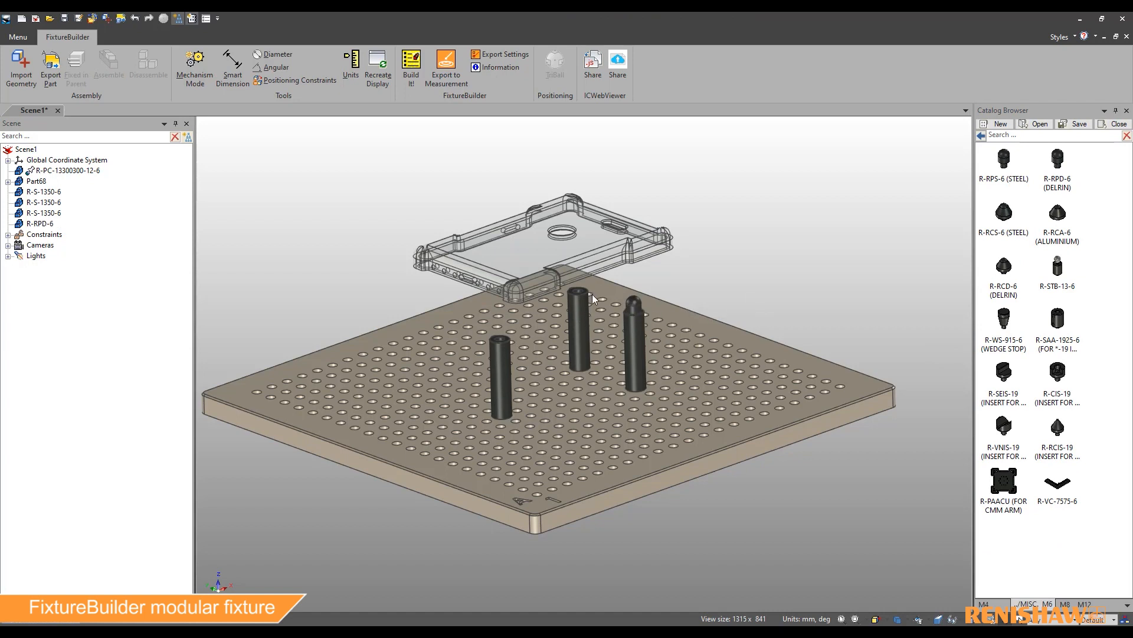
{"action": "scroll", "coordinate": [596, 301], "scroll_direction": "up", "scroll_amount": 3}
{"action": "left_click_drag", "start_coordinate": [1068, 177], "coordinate": [444, 397]}
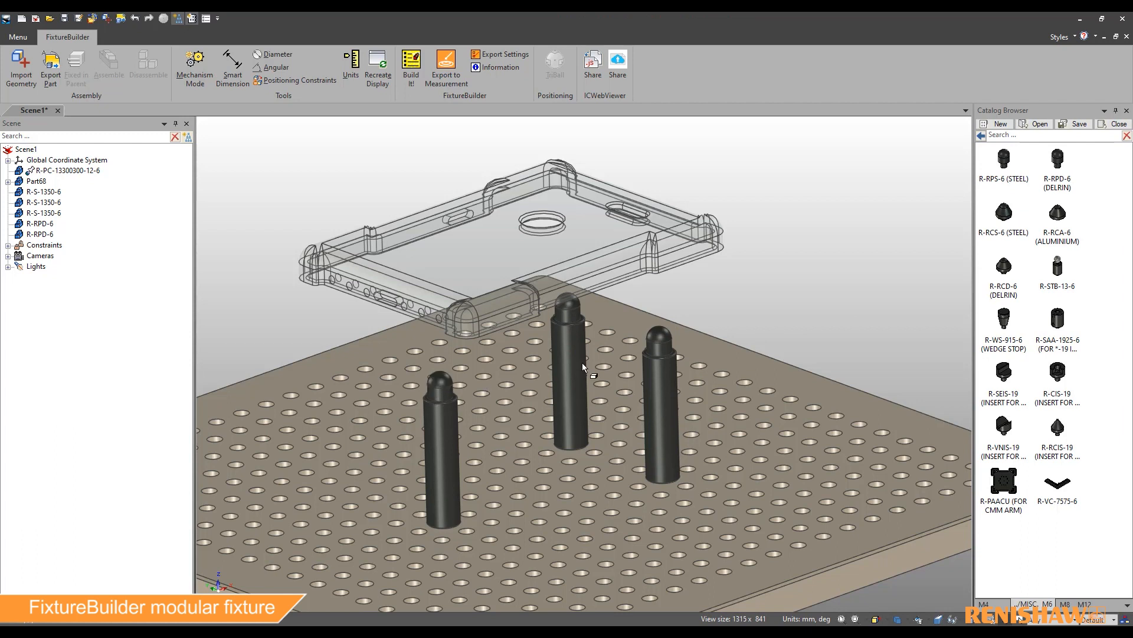
Create a Parallel positioning constraint between the imported part's large flat top face and the plate's top face.
{"action": "left_click", "coordinate": [500, 245]}
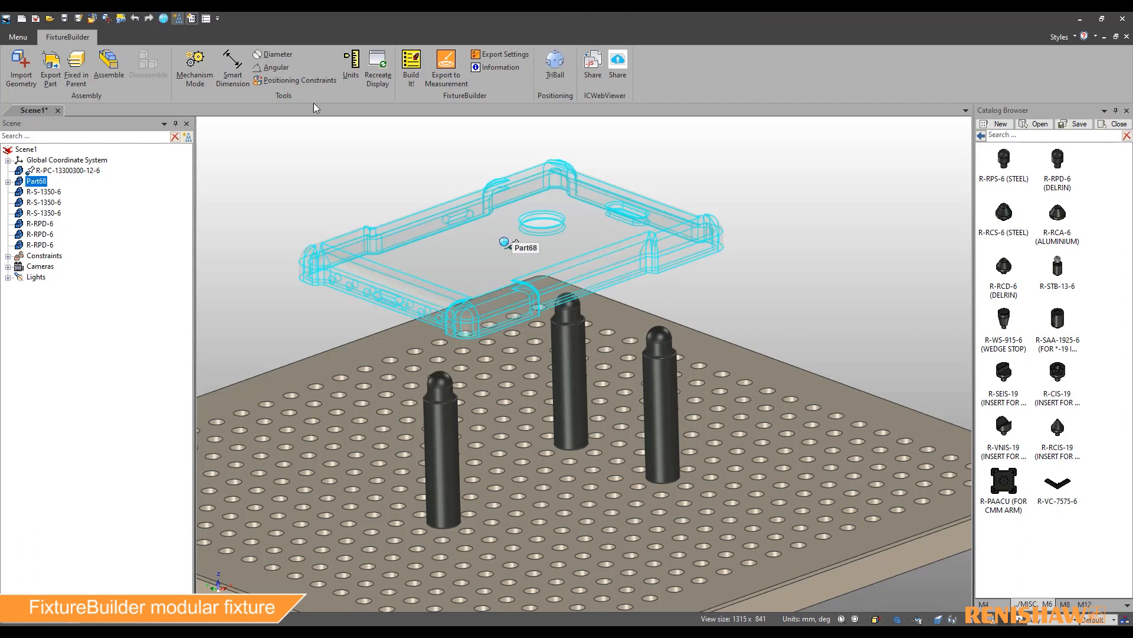
{"action": "left_click", "coordinate": [289, 77]}
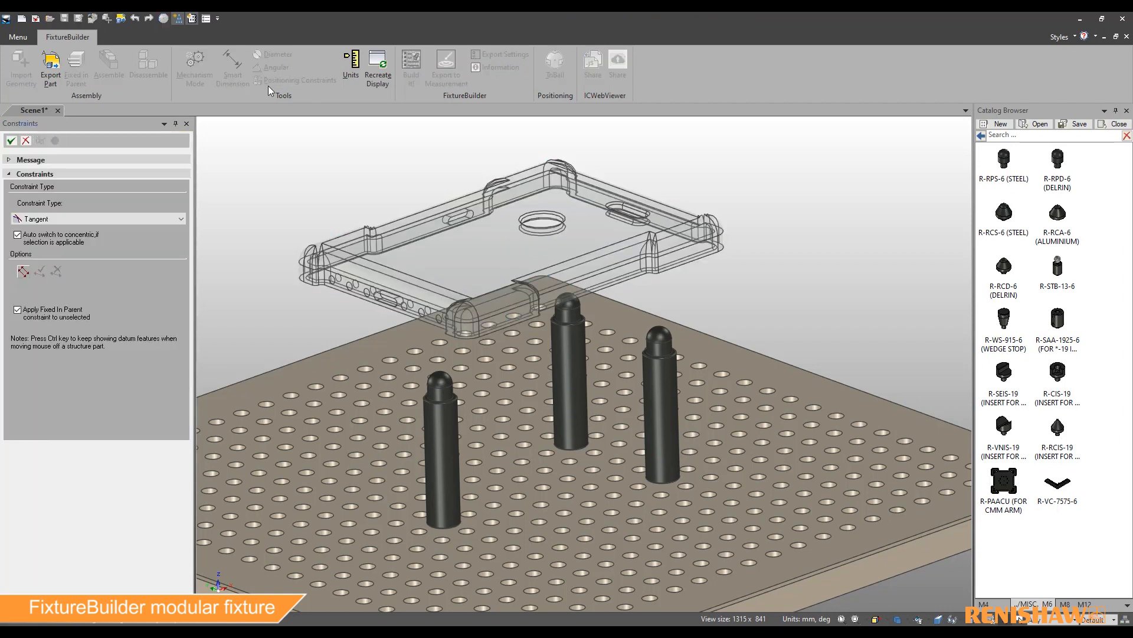
{"action": "left_click", "coordinate": [69, 216]}
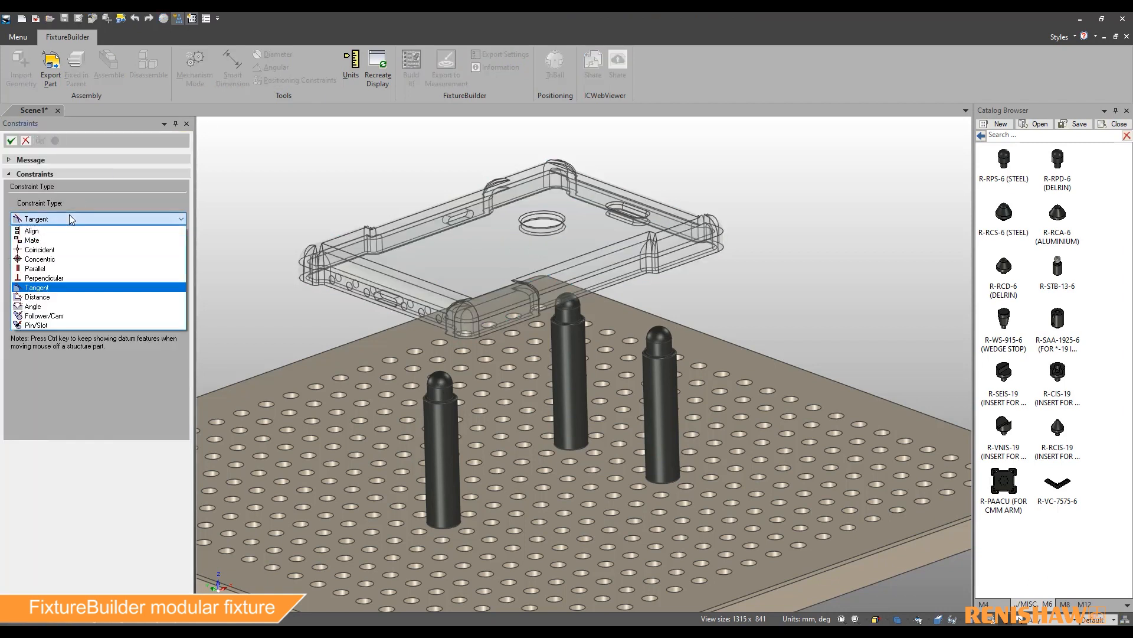
{"action": "left_click", "coordinate": [44, 269]}
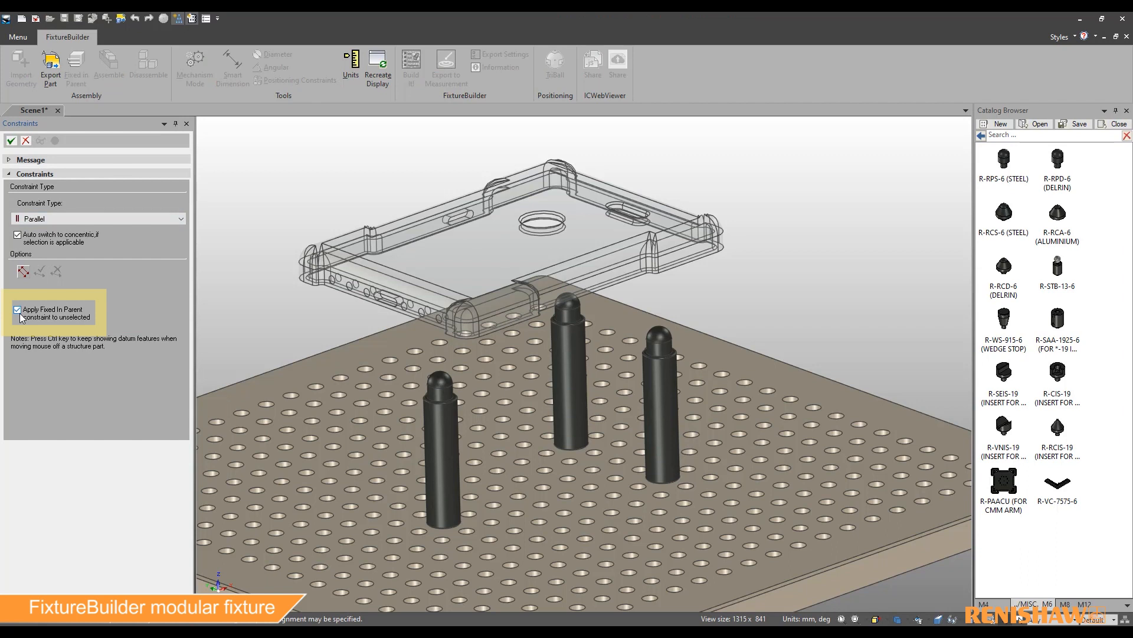
{"action": "left_click", "coordinate": [484, 239]}
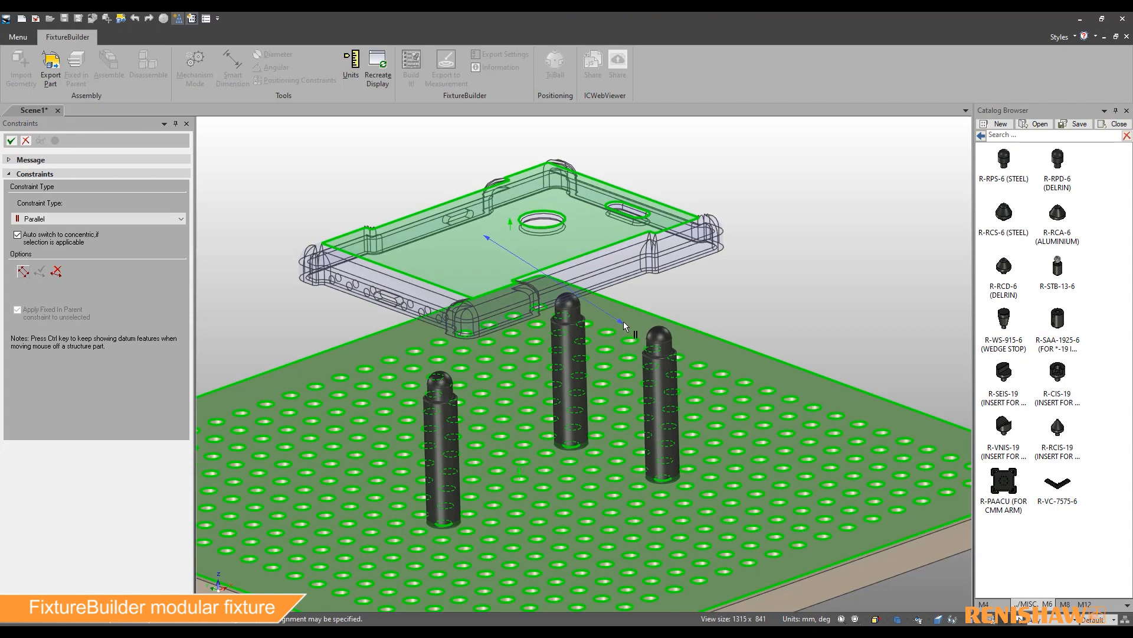
{"action": "left_click", "coordinate": [624, 322]}
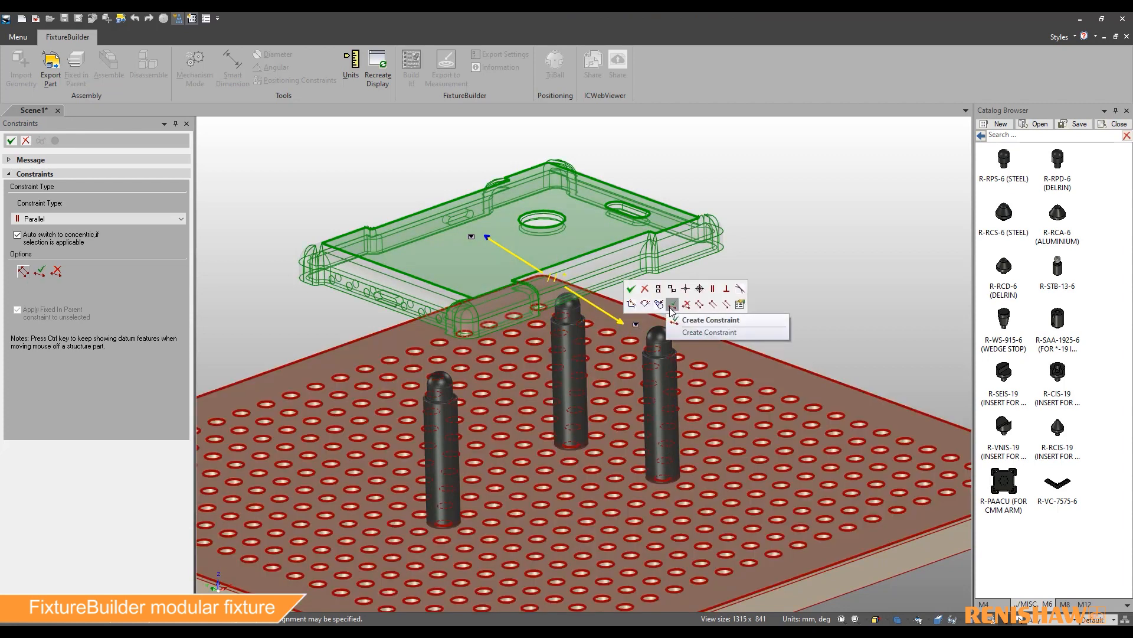
{"action": "left_click", "coordinate": [670, 305]}
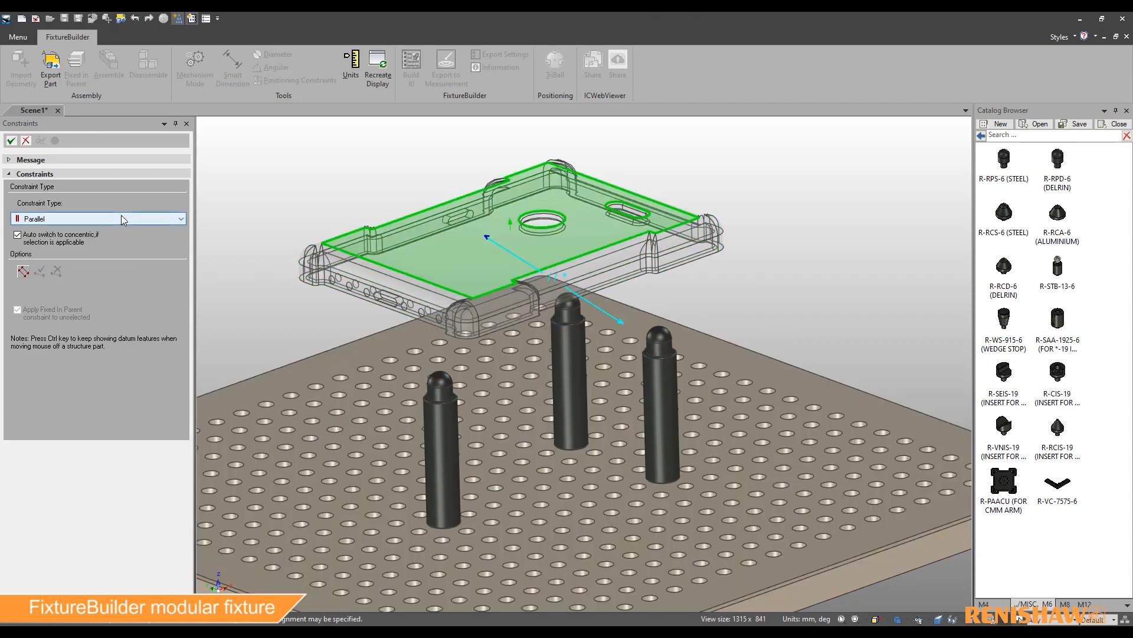
Create a Tangent constraint between the imported part's underside and a standoff's rounded tip, and finish the constraint command.
{"action": "left_click", "coordinate": [122, 219]}
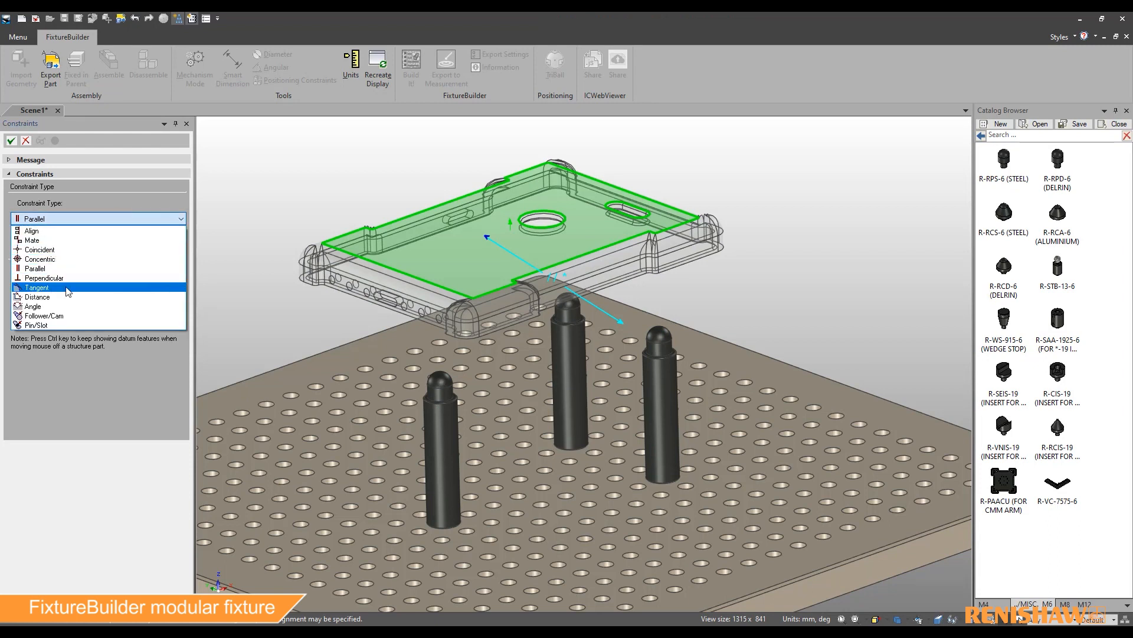
{"action": "left_click", "coordinate": [66, 287]}
{"action": "middle_click_drag", "start_coordinate": [627, 362], "coordinate": [616, 313]}
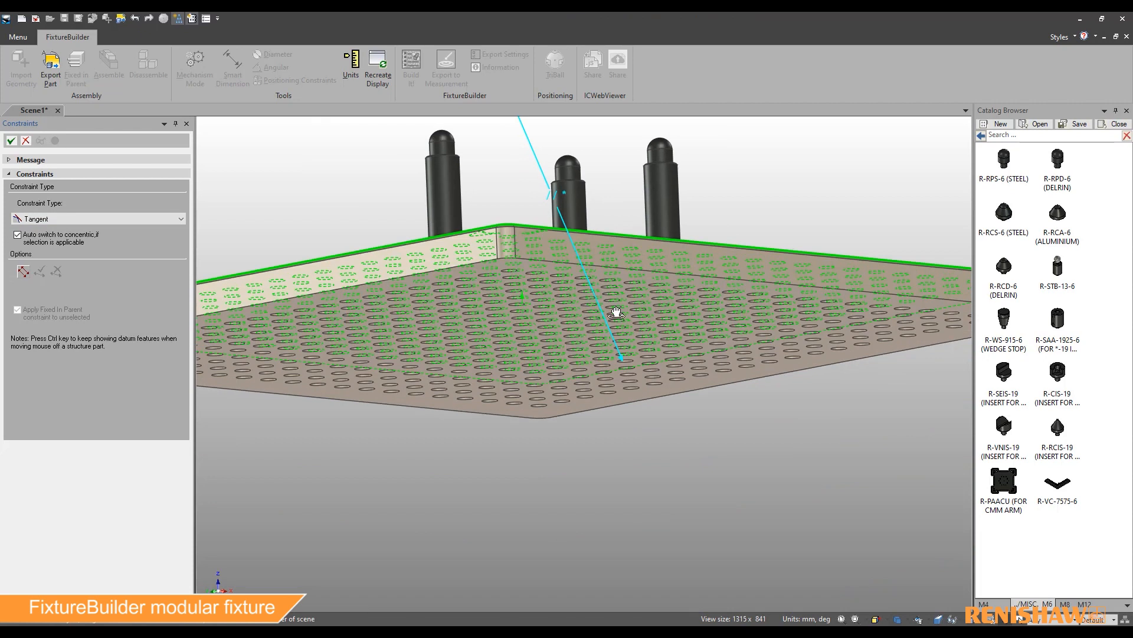
{"action": "scroll", "coordinate": [616, 313], "scroll_direction": "down", "scroll_amount": 3}
{"action": "scroll", "coordinate": [602, 131], "scroll_direction": "up", "scroll_amount": 3}
{"action": "left_click", "coordinate": [515, 350]}
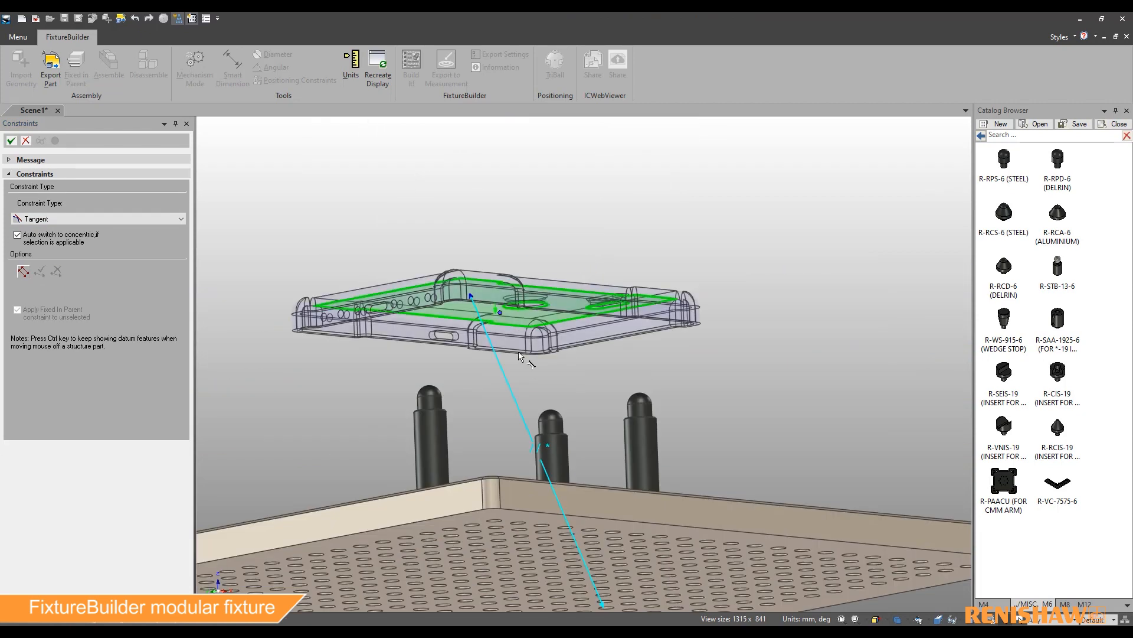
{"action": "left_click", "coordinate": [551, 417]}
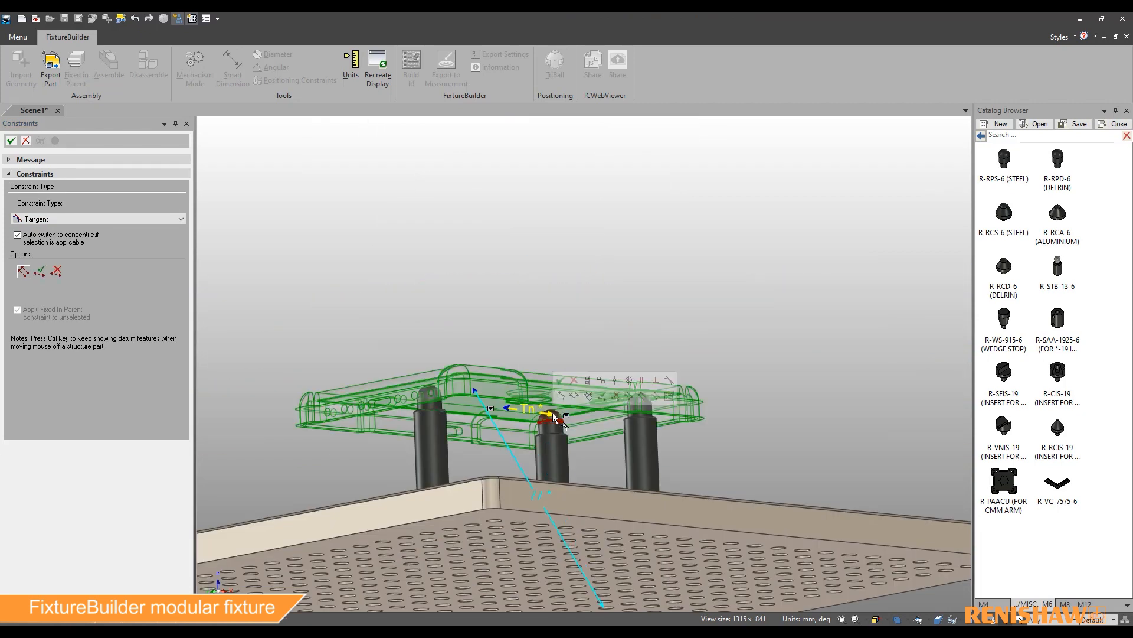
{"action": "left_click", "coordinate": [560, 380]}
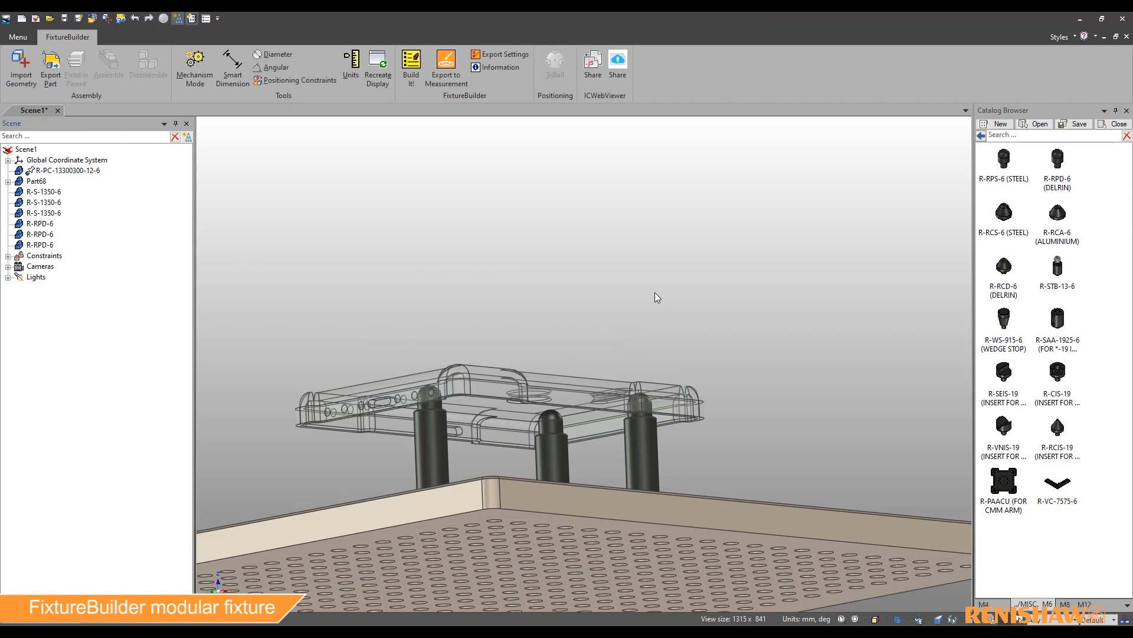
Place three R-S-1325-6 standoffs on the plate beside the part and stack an R-S-1310-6 and an R-S-625-6 on each.
{"action": "left_click", "coordinate": [896, 618]}
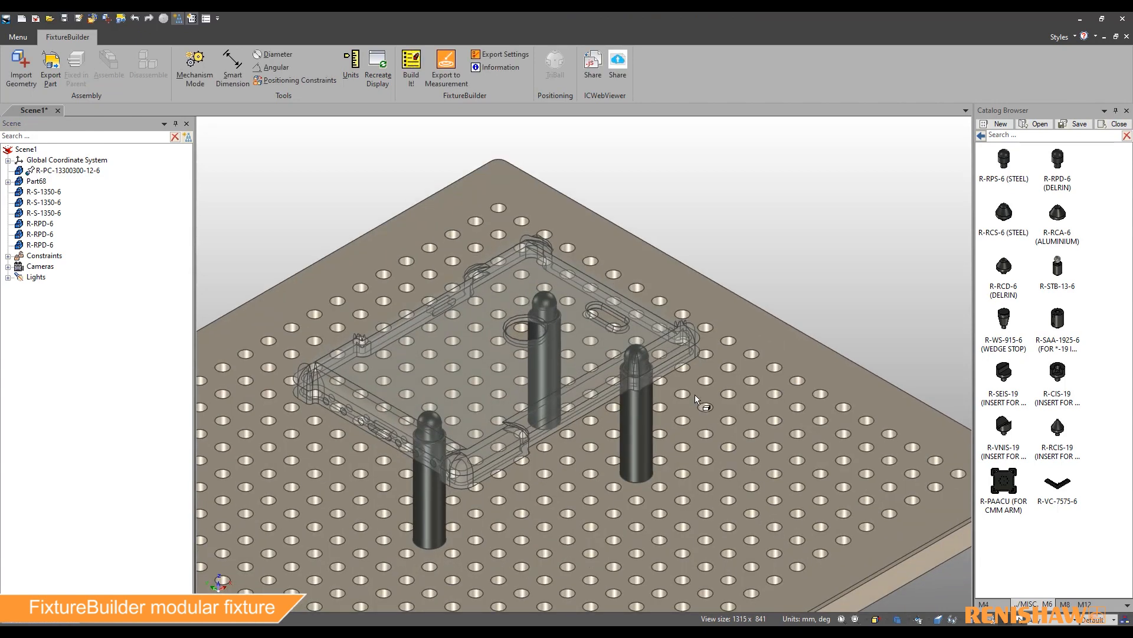
{"action": "middle_click_drag", "start_coordinate": [820, 608], "coordinate": [924, 547]}
{"action": "left_click", "coordinate": [981, 136]}
{"action": "left_click_drag", "start_coordinate": [1005, 440], "coordinate": [452, 458]}
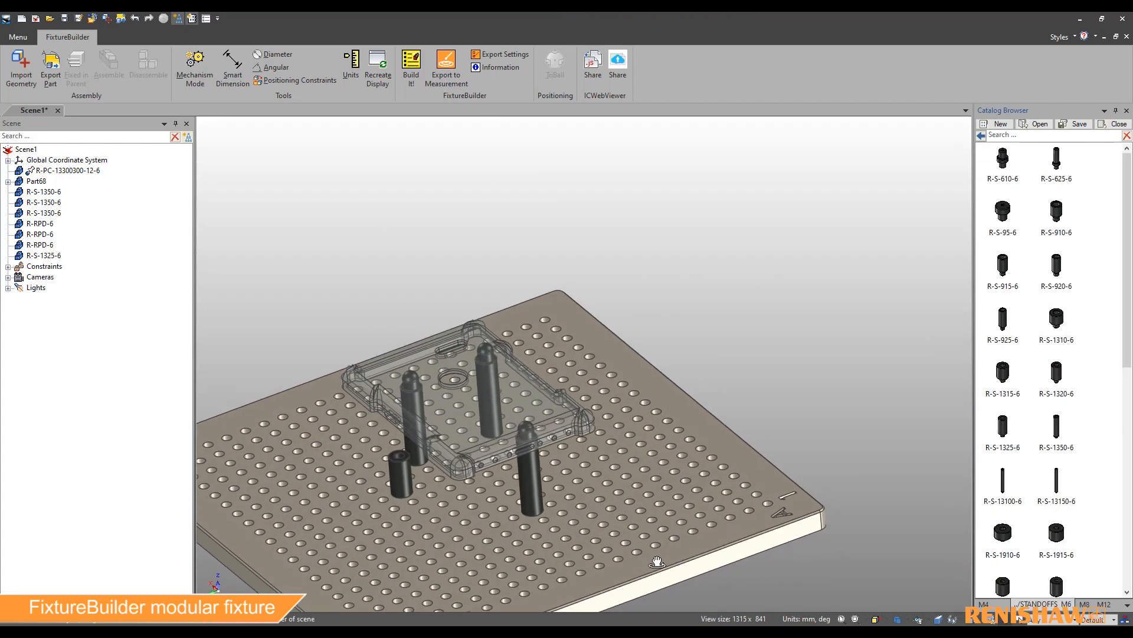
{"action": "left_click_drag", "start_coordinate": [1009, 445], "coordinate": [442, 521]}
{"action": "left_click_drag", "start_coordinate": [1002, 426], "coordinate": [535, 519]}
{"action": "left_click_drag", "start_coordinate": [1056, 323], "coordinate": [533, 503]}
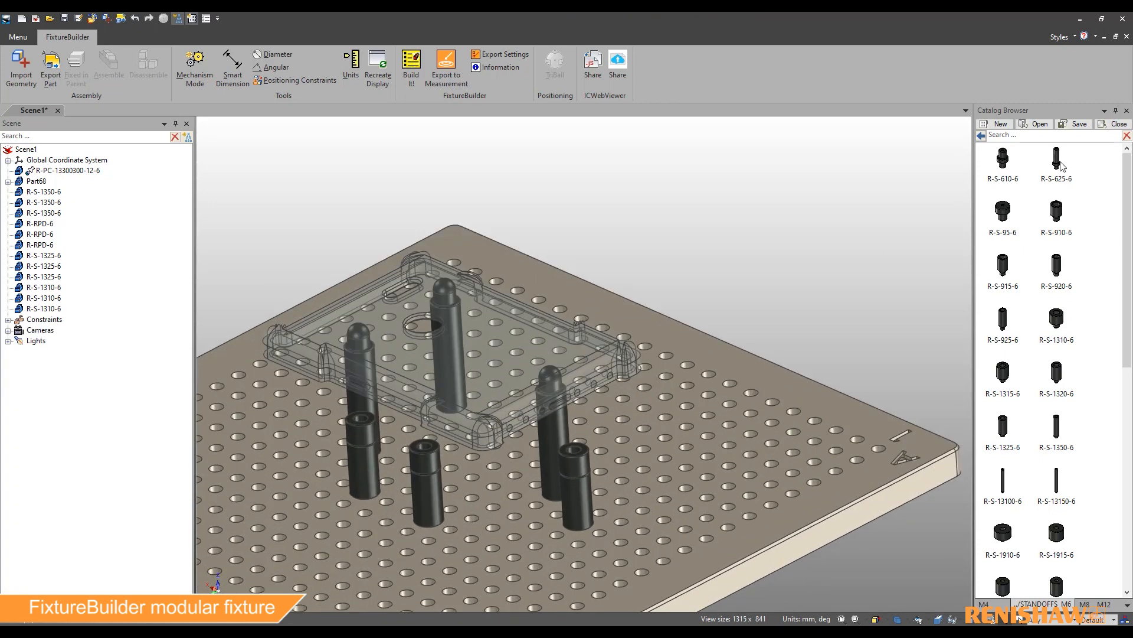
Shift the imported part slightly sideways with the TriBall, away from the three stacked side standoffs.
{"action": "left_click", "coordinate": [544, 363]}
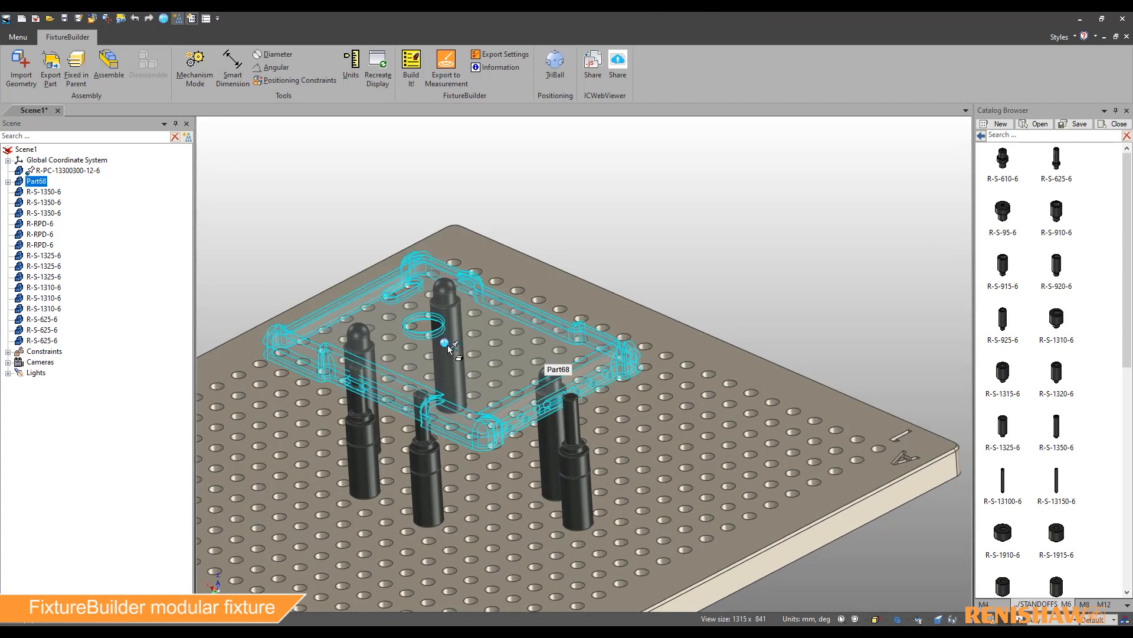
{"action": "key", "text": "F10"}
{"action": "left_click_drag", "start_coordinate": [532, 355], "coordinate": [521, 351]}
{"action": "left_click", "coordinate": [557, 71]}
{"action": "middle_click_drag", "start_coordinate": [456, 370], "coordinate": [470, 400]}
{"action": "scroll", "coordinate": [469, 400], "scroll_direction": "up", "scroll_amount": 2}
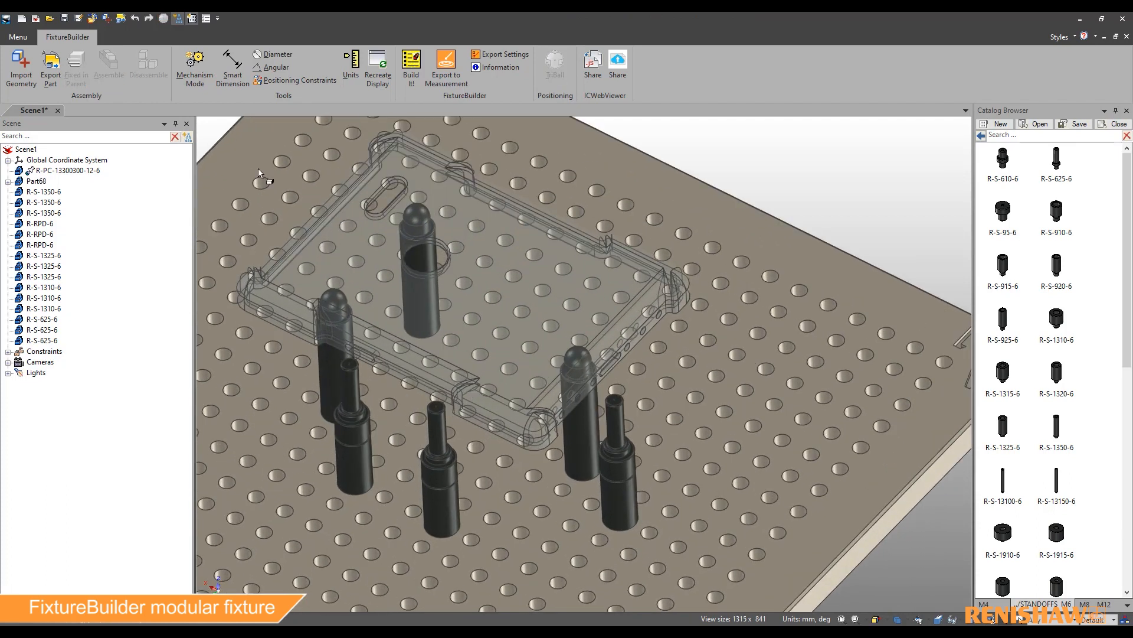
Create a Tangent positioning constraint between the part's short end face and the adjacent R-S-625-6 pin.
{"action": "left_click", "coordinate": [466, 254]}
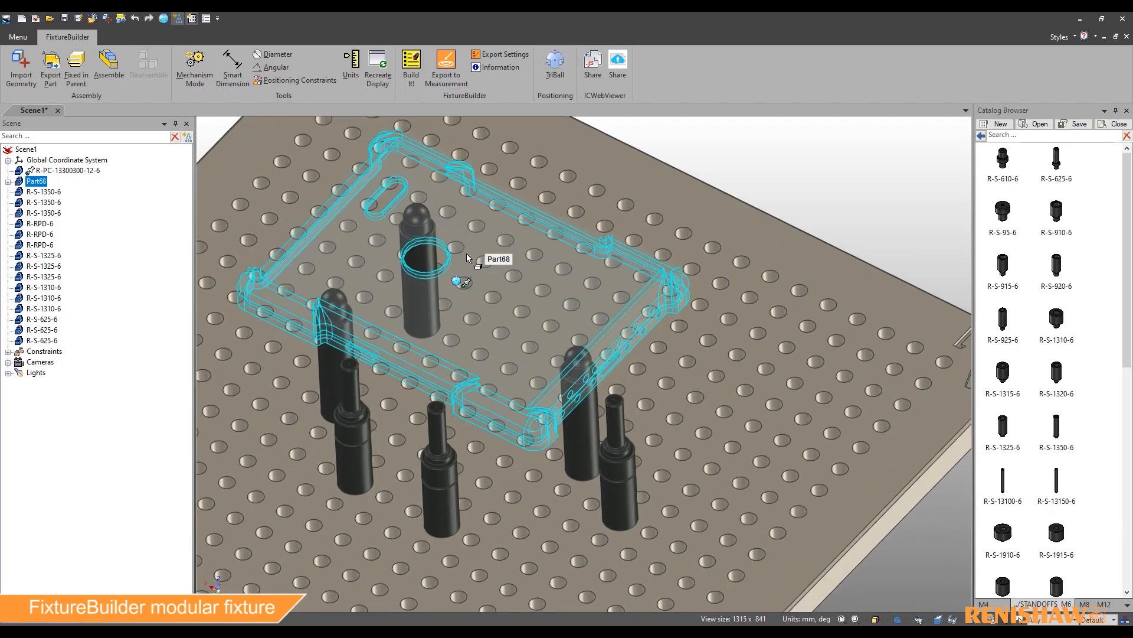
{"action": "left_click", "coordinate": [280, 83]}
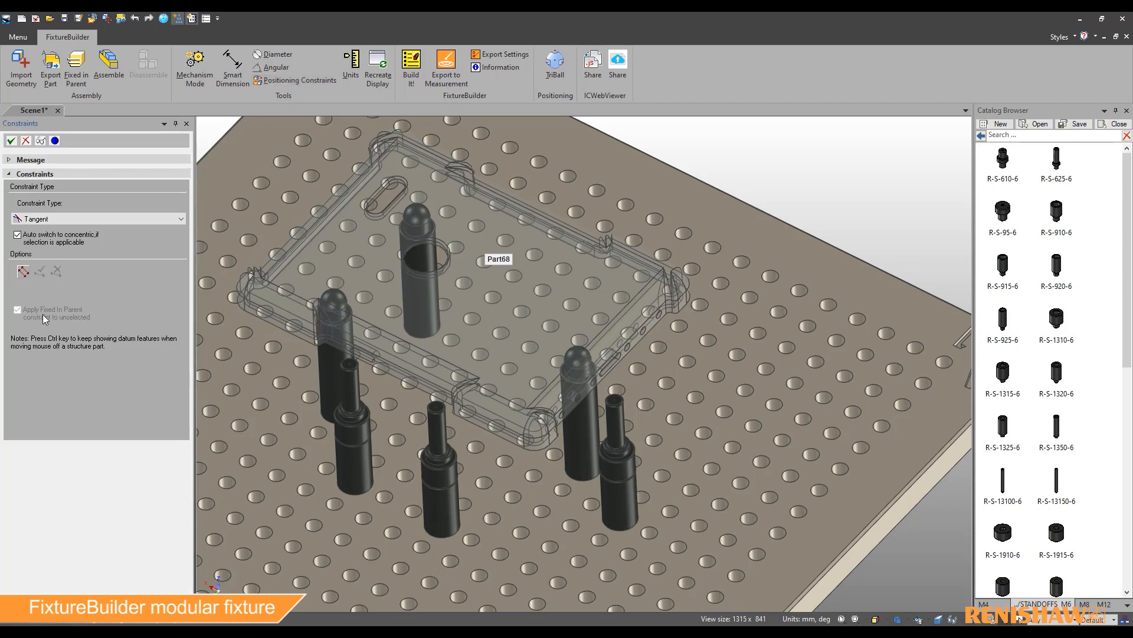
{"action": "left_click", "coordinate": [589, 396]}
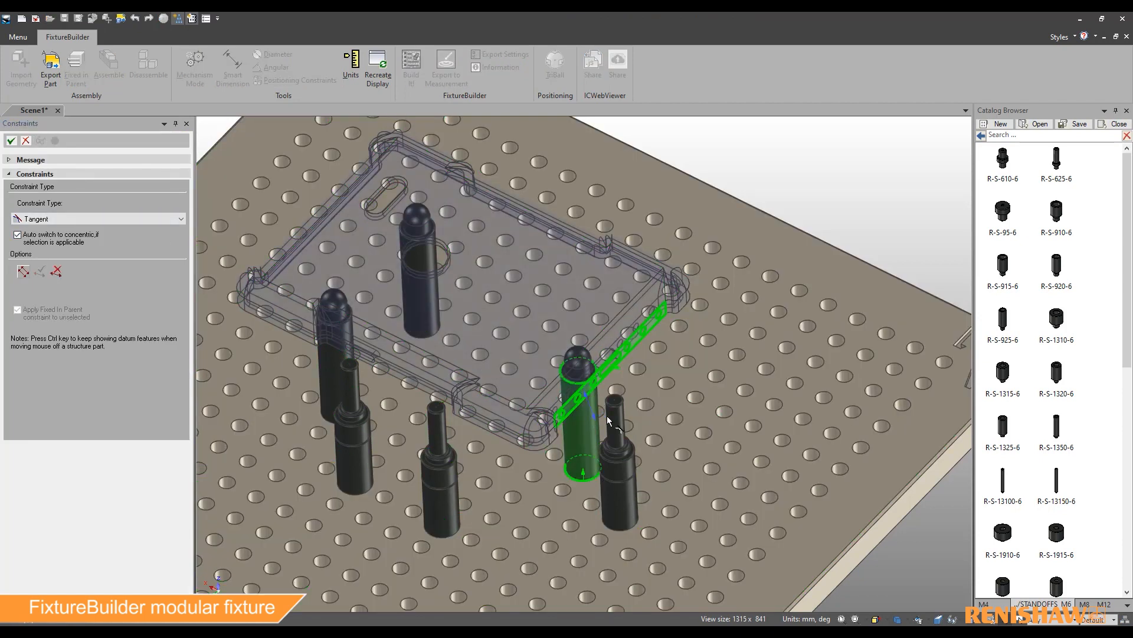
{"action": "left_click", "coordinate": [615, 416]}
{"action": "left_click", "coordinate": [656, 399]}
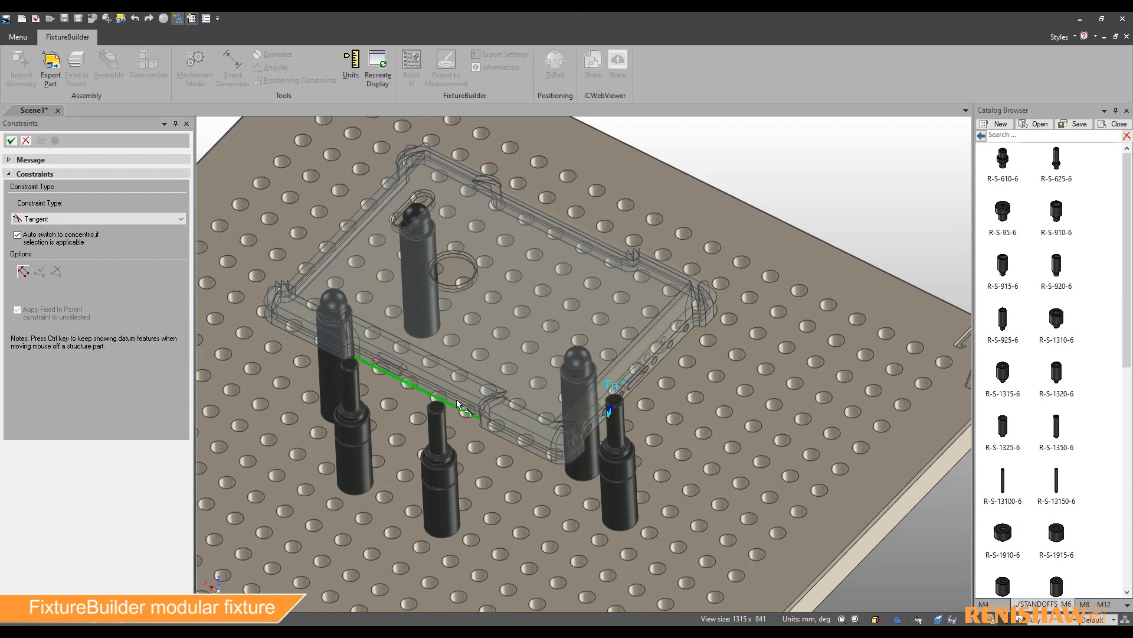
Create Tangent constraints between the part's long side face and the other two R-S-625-6 pins, and finish the constraint command.
{"action": "left_click", "coordinate": [456, 403]}
{"action": "left_click", "coordinate": [437, 426]}
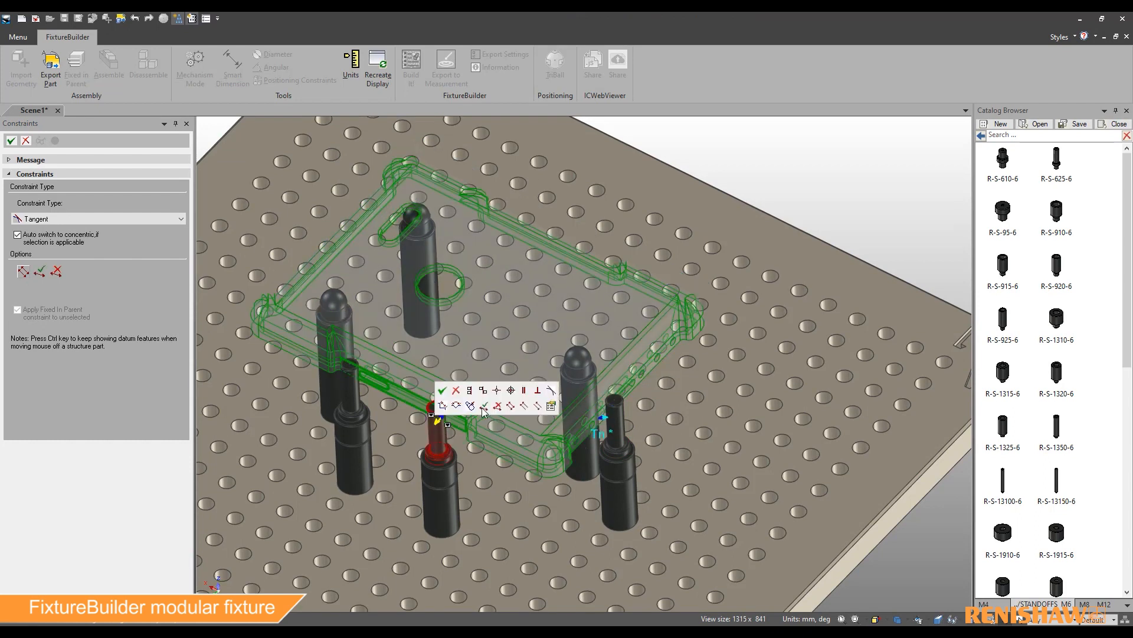
{"action": "left_click", "coordinate": [444, 394]}
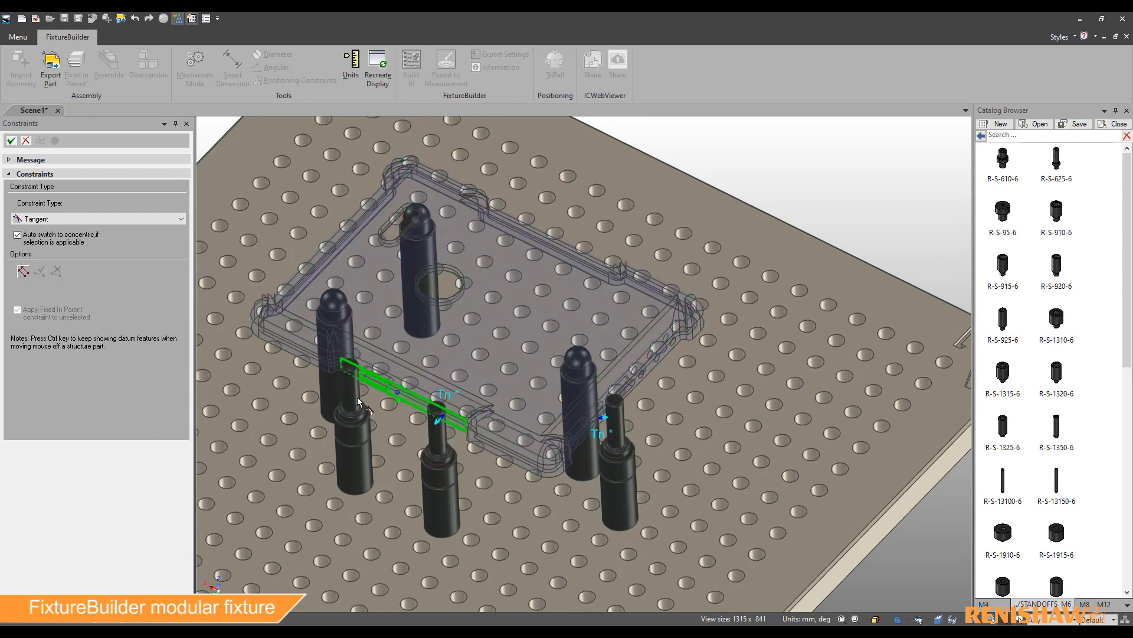
{"action": "left_click", "coordinate": [353, 393]}
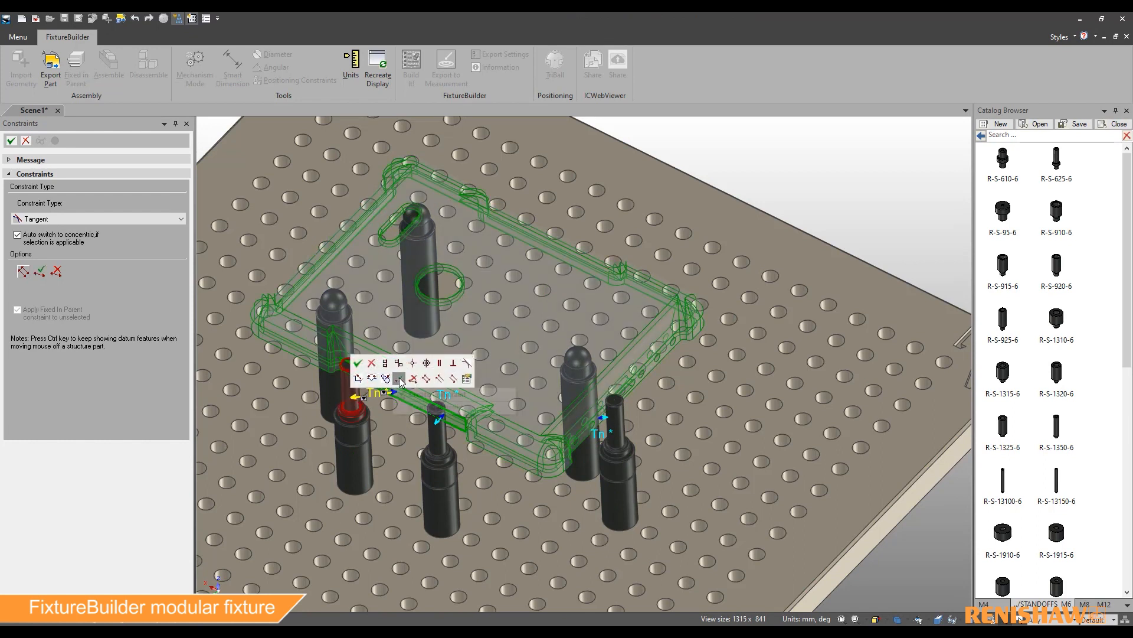
{"action": "left_click", "coordinate": [11, 140]}
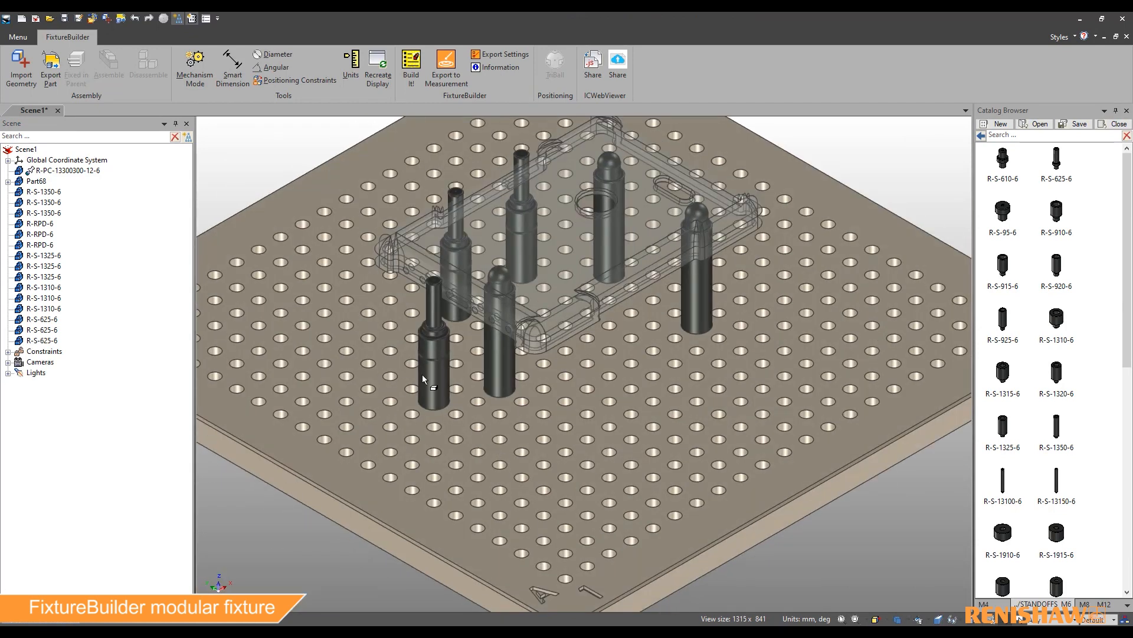
Place an R-S-1350-6 standoff near one short end of the part and mount an R-CTT-40-30-6 (SOFT TIP) tension clamp on it.
{"action": "left_click_drag", "start_coordinate": [500, 432], "coordinate": [457, 438]}
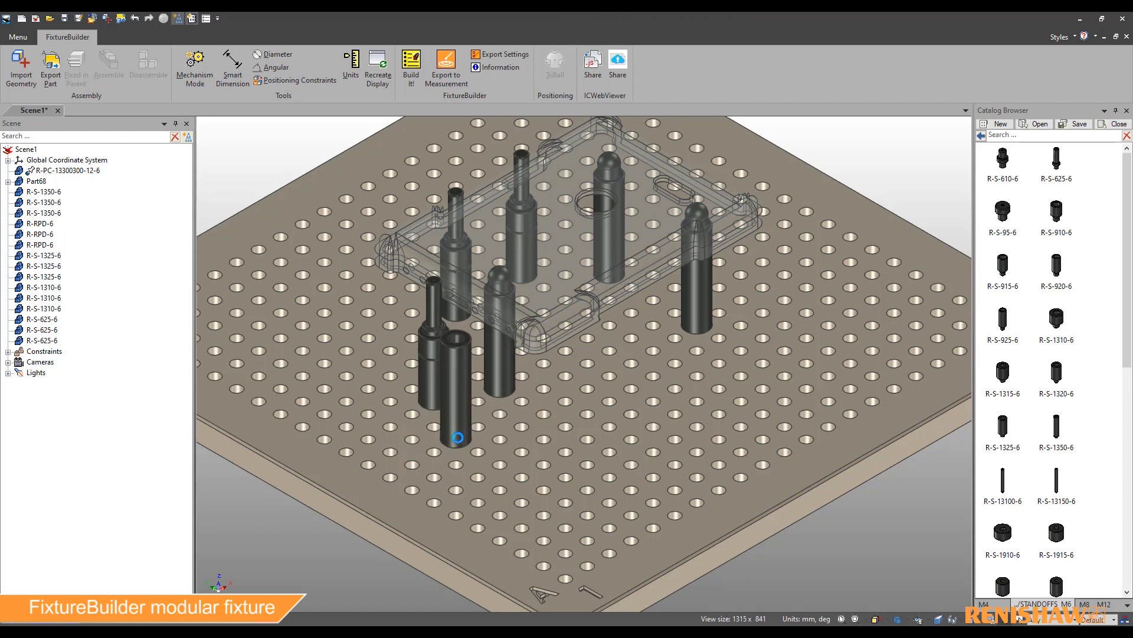
{"action": "left_click", "coordinate": [981, 136]}
{"action": "double_click", "coordinate": [1057, 433]}
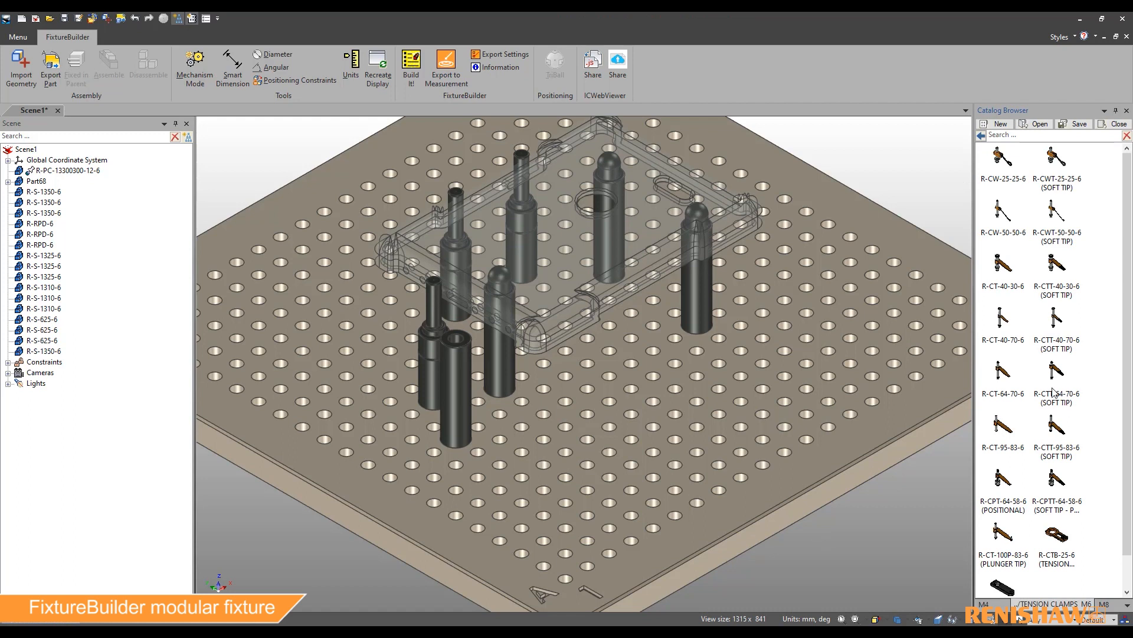
{"action": "left_click_drag", "start_coordinate": [1059, 267], "coordinate": [456, 346]}
{"action": "middle_click_drag", "start_coordinate": [776, 570], "coordinate": [944, 364]}
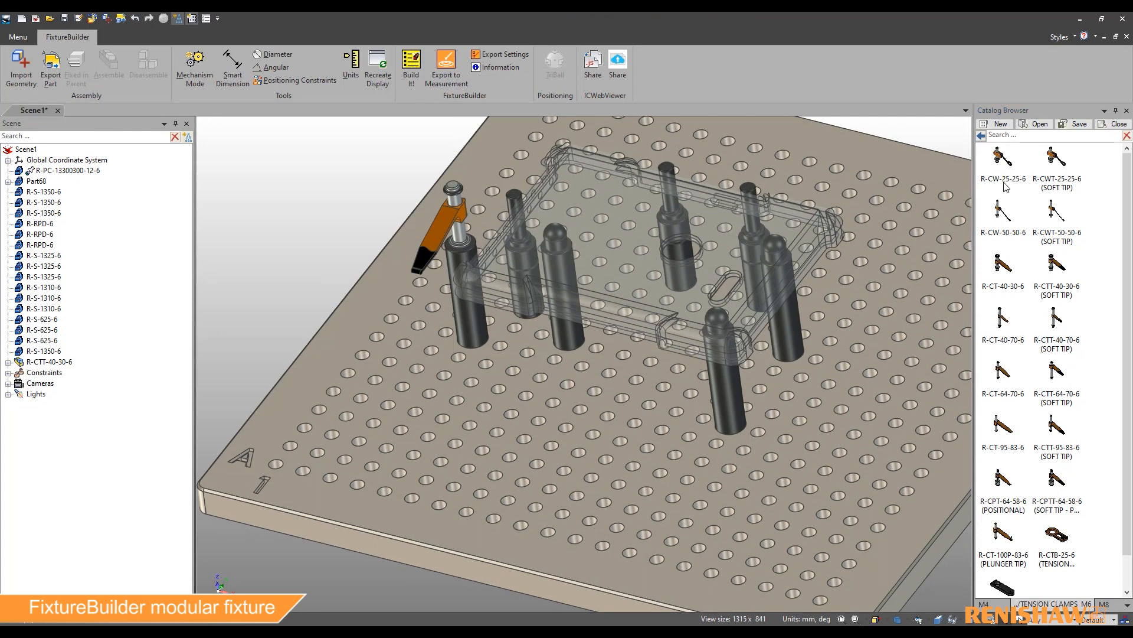
Add another R-S-1350-6 standoff at the part's opposite short end and fit it with an R-CTT-40-30-6 (SOFT TIP) clamp.
{"action": "left_click_drag", "start_coordinate": [973, 142], "coordinate": [973, 142]}
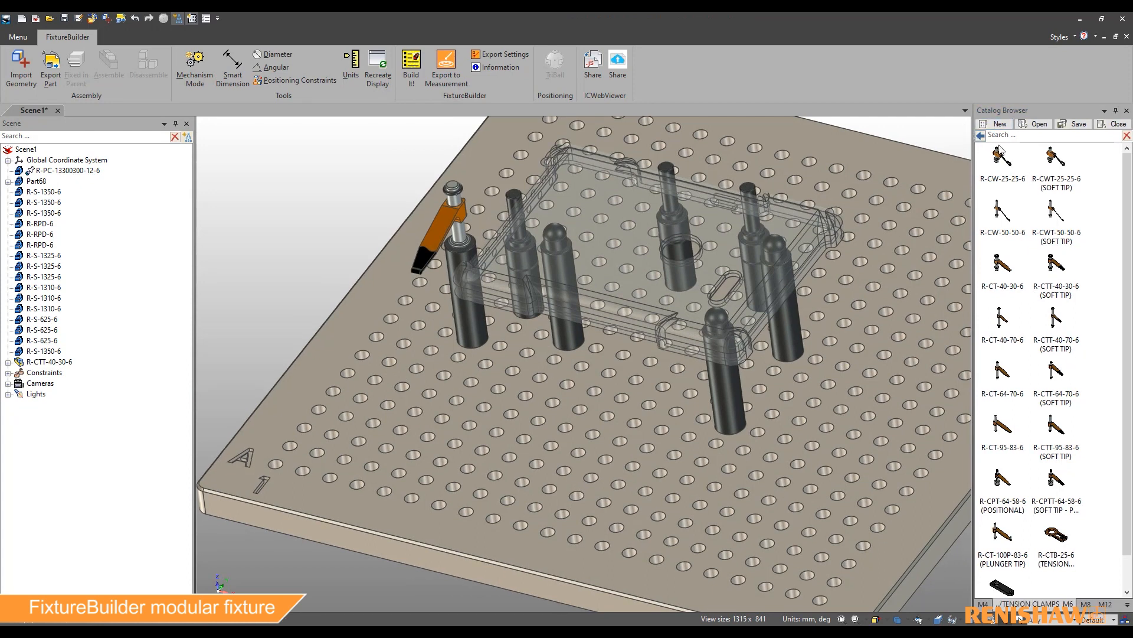
{"action": "left_click", "coordinate": [980, 136]}
{"action": "double_click", "coordinate": [997, 274]}
{"action": "left_click_drag", "start_coordinate": [1056, 434], "coordinate": [831, 375]}
{"action": "left_click", "coordinate": [981, 136]}
{"action": "double_click", "coordinate": [1056, 273]}
{"action": "left_click_drag", "start_coordinate": [1056, 267], "coordinate": [815, 285]}
Change the imported part's transparent rendering to an opaque display.
{"action": "left_click", "coordinate": [716, 277]}
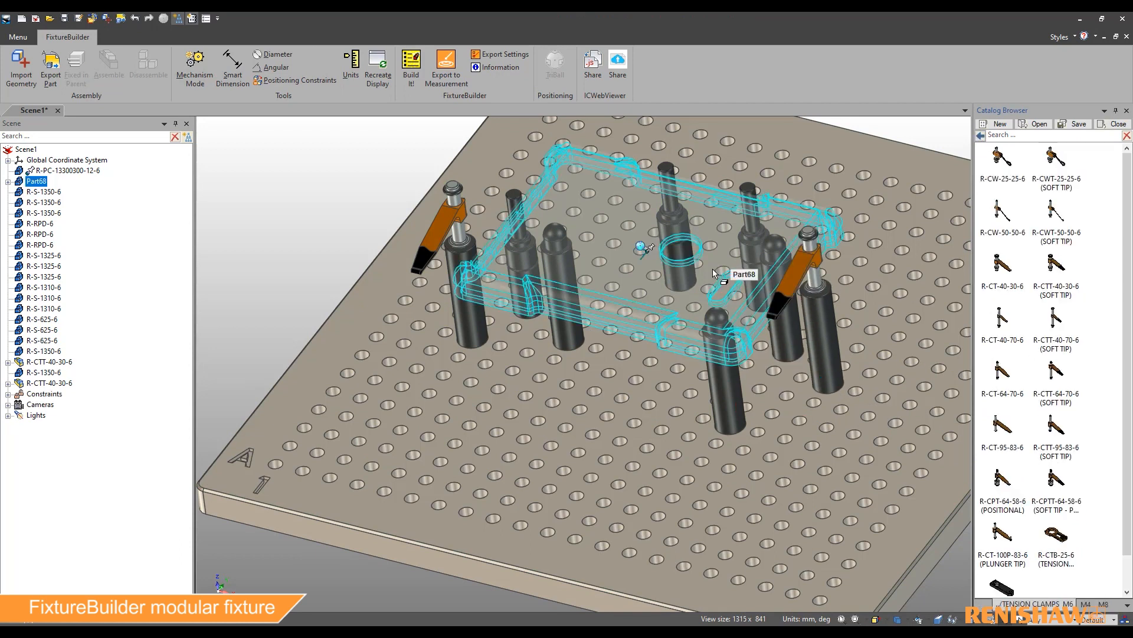
{"action": "right_click", "coordinate": [716, 276]}
{"action": "left_click", "coordinate": [743, 384]}
{"action": "left_click", "coordinate": [444, 249]}
{"action": "left_click", "coordinate": [581, 406]}
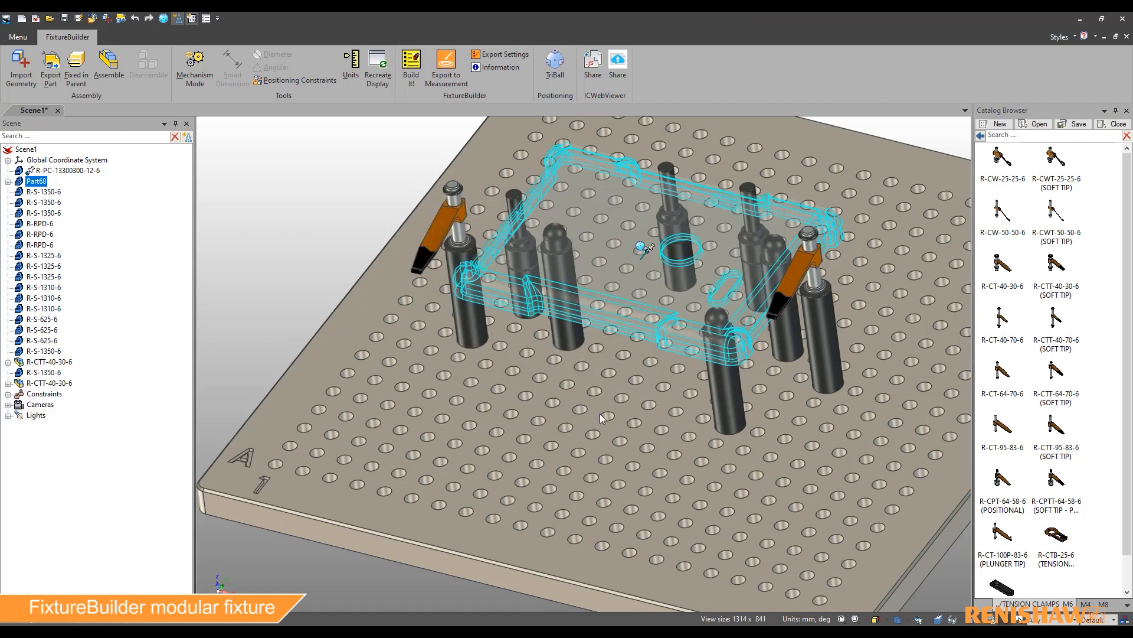
{"action": "middle_click_drag", "start_coordinate": [821, 503], "coordinate": [624, 439]}
{"action": "scroll", "coordinate": [890, 470], "scroll_direction": "up", "scroll_amount": 5}
{"action": "left_click", "coordinate": [485, 131]}
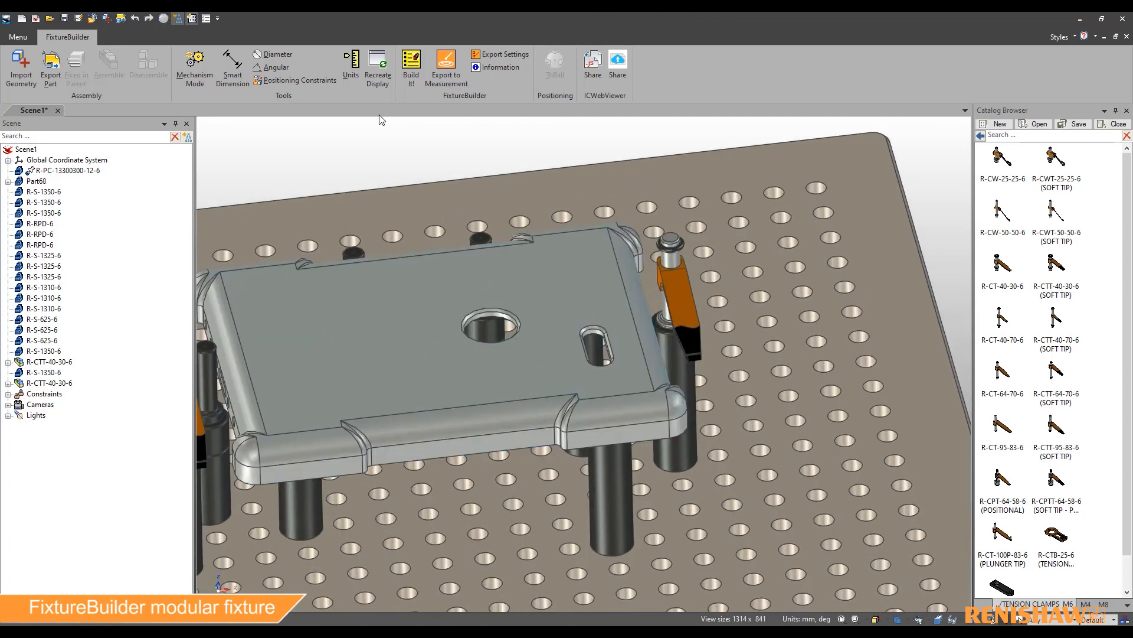
In Mechanism Mode with collision detection enabled, swing both tension clamp arms over the part's top face and finish the mode.
{"action": "left_click", "coordinate": [203, 83]}
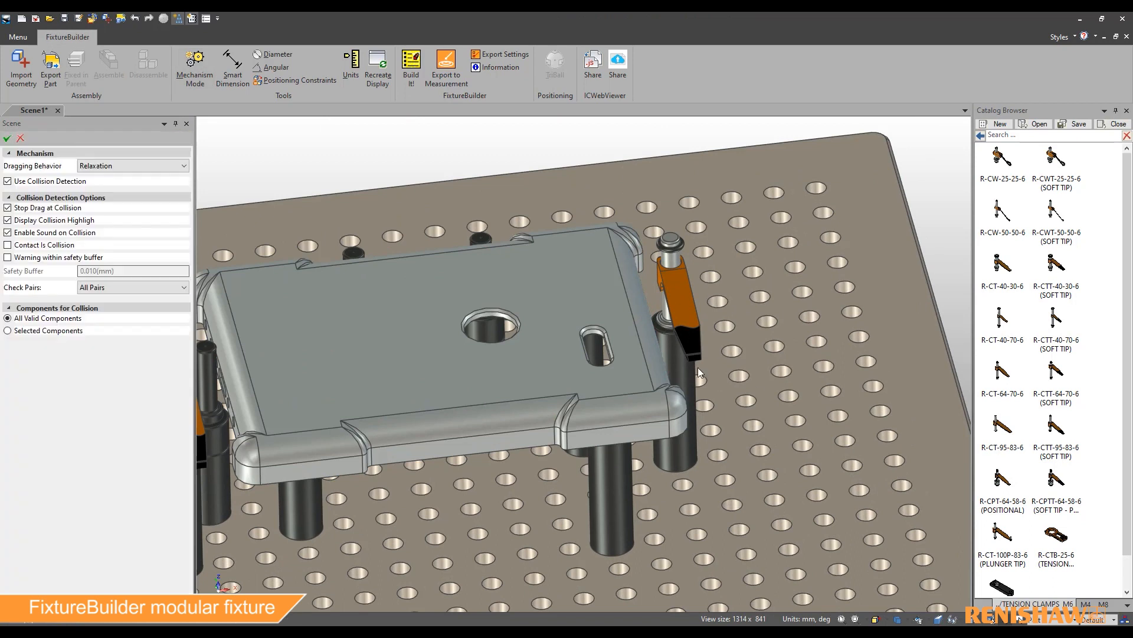
{"action": "left_click_drag", "start_coordinate": [695, 355], "coordinate": [559, 311]}
{"action": "middle_click_drag", "start_coordinate": [745, 330], "coordinate": [750, 511]}
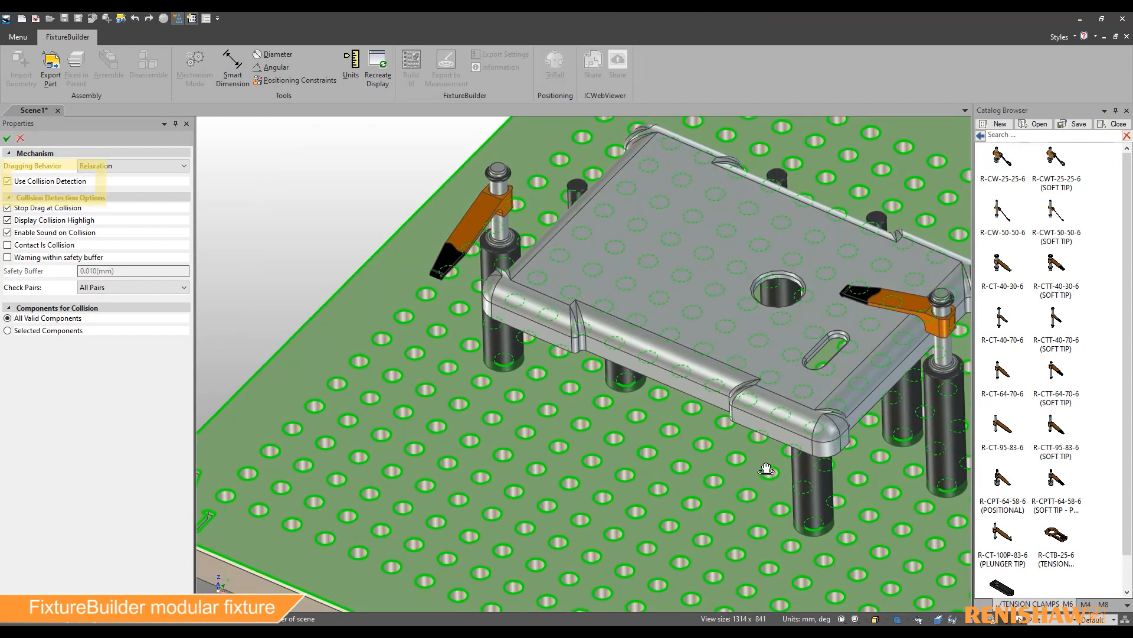
{"action": "middle_click_drag", "start_coordinate": [382, 434], "coordinate": [355, 375]}
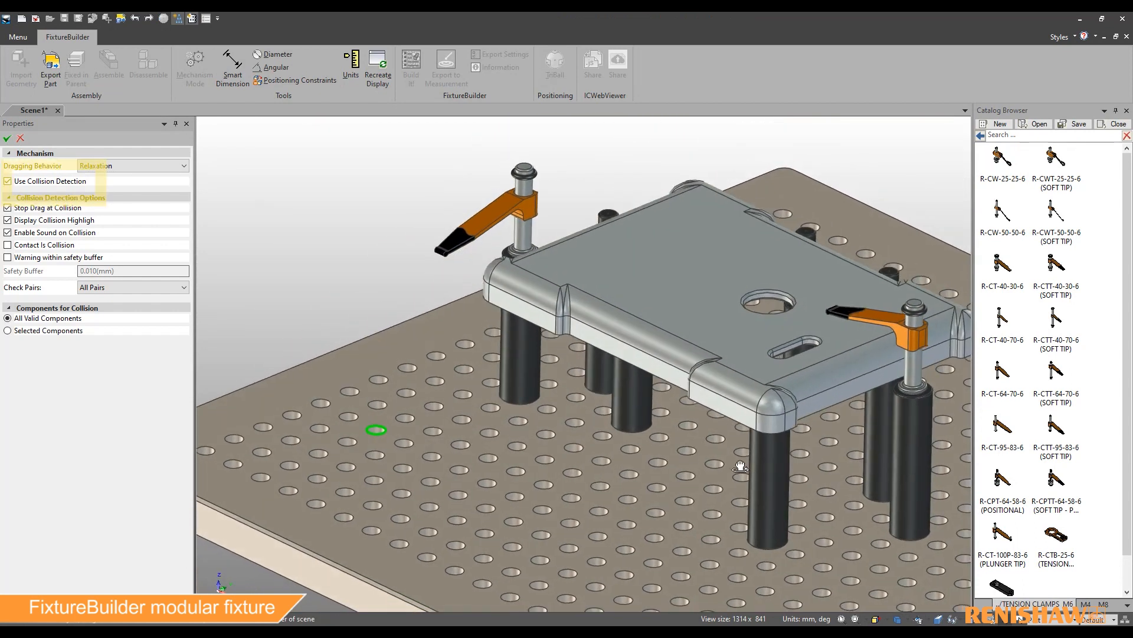
{"action": "middle_click_drag", "start_coordinate": [737, 470], "coordinate": [723, 479]}
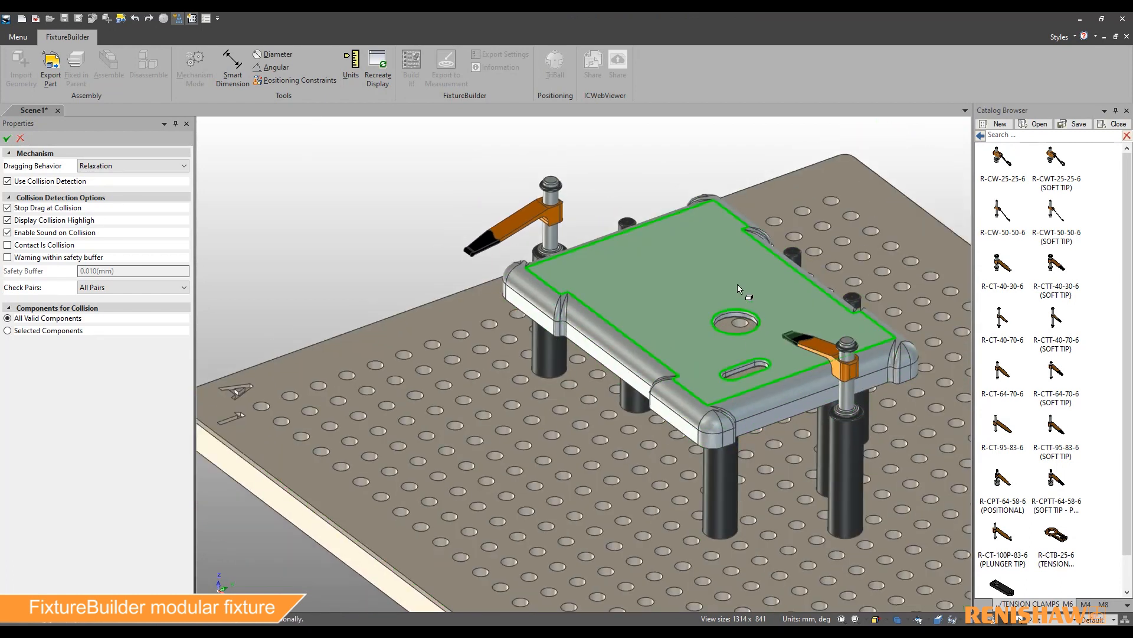
{"action": "scroll", "coordinate": [734, 250], "scroll_direction": "up", "scroll_amount": 1}
{"action": "left_click_drag", "start_coordinate": [411, 268], "coordinate": [629, 268]}
{"action": "left_click", "coordinate": [7, 138]}
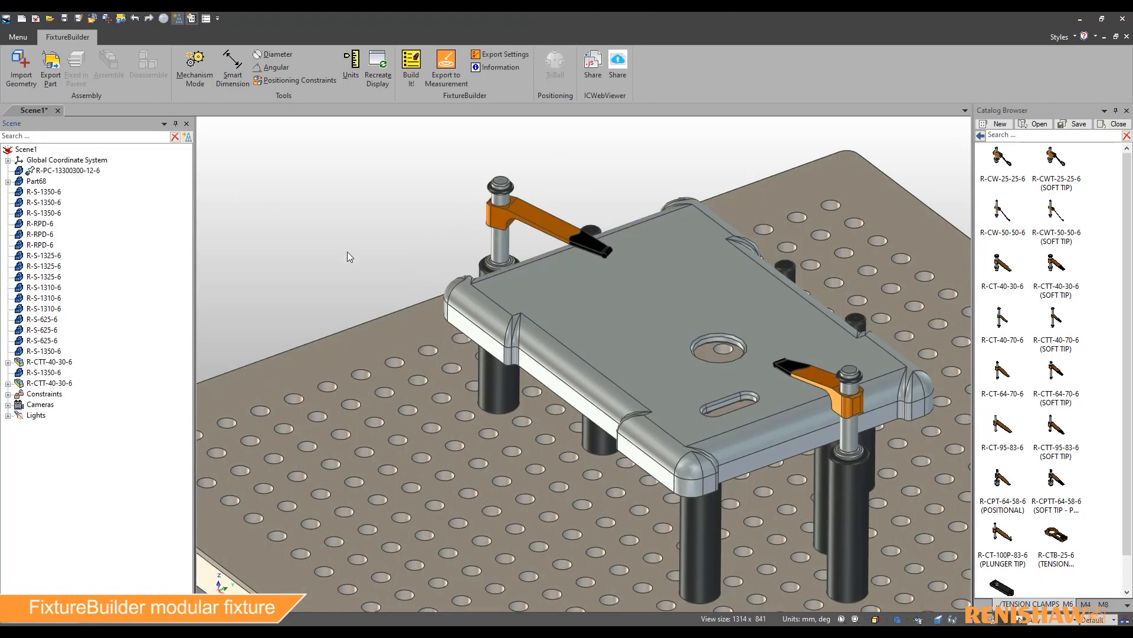
Generate the fixture's build instructions as an HTML file named Instructions on the Desktop and review the document's setup steps and preview images.
{"action": "left_click", "coordinate": [897, 618]}
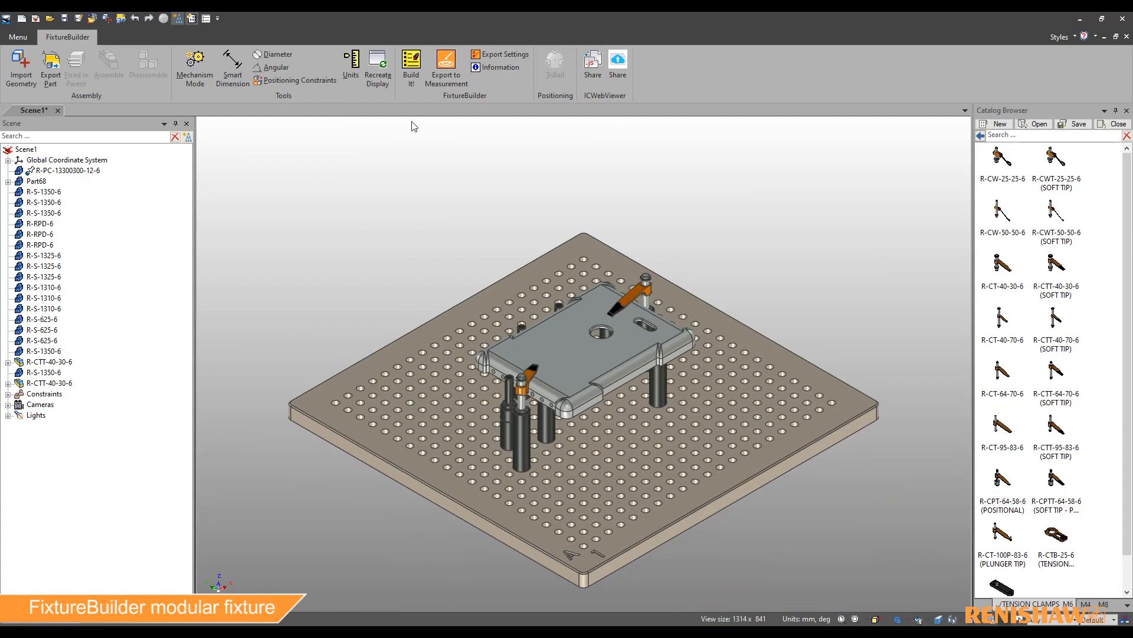
{"action": "left_click", "coordinate": [409, 77]}
{"action": "type", "text": "Instructions"}
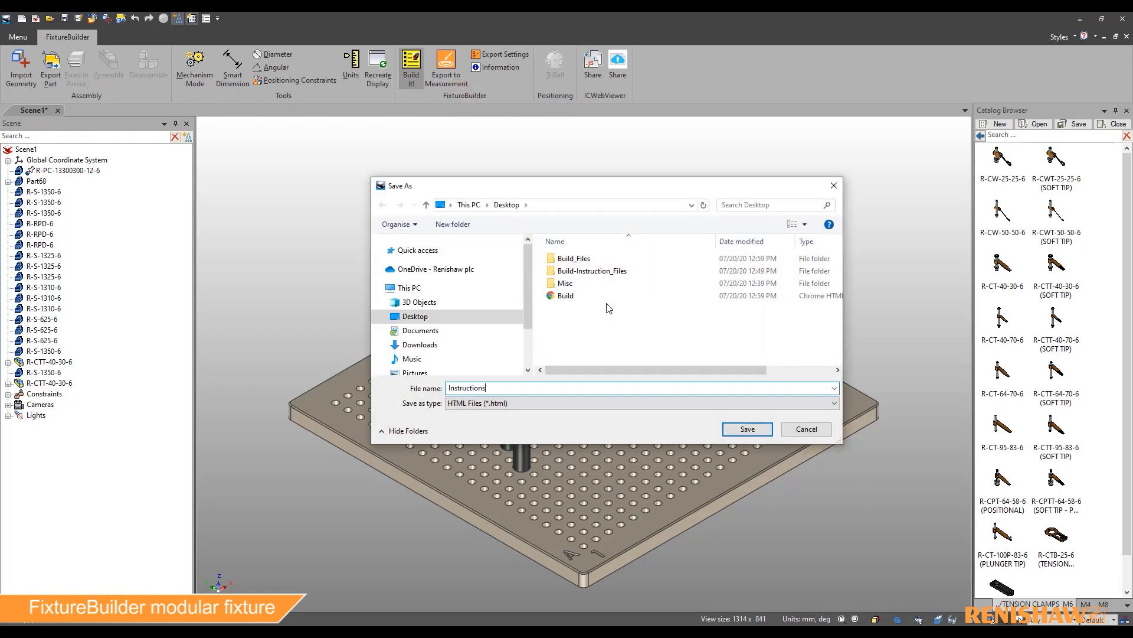
{"action": "key", "text": "Return"}
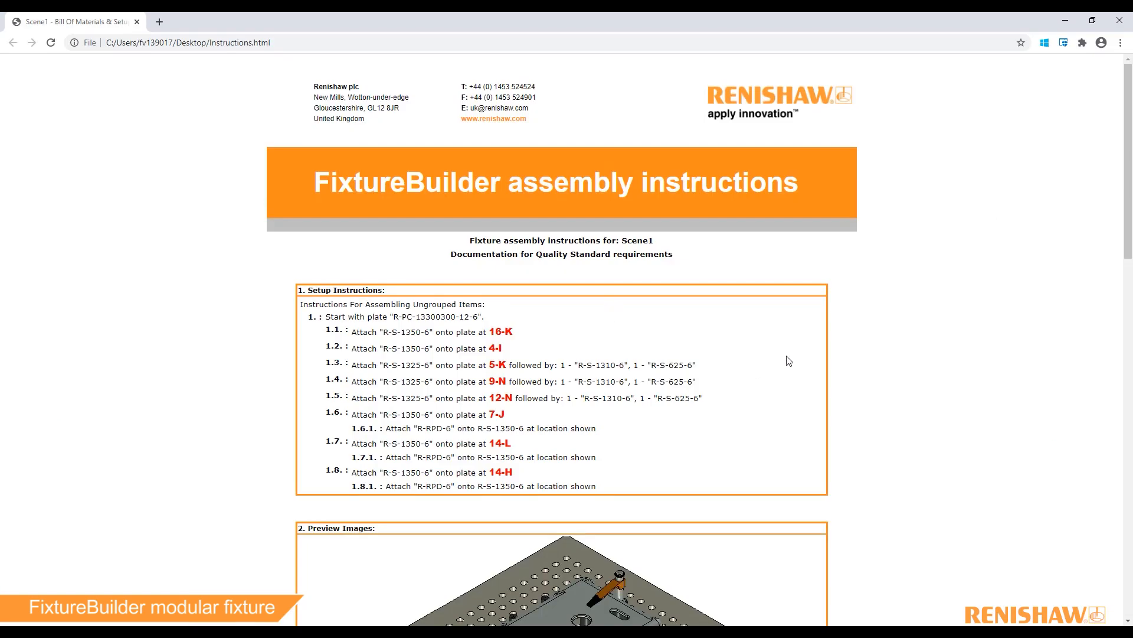
{"action": "scroll", "coordinate": [789, 360], "scroll_direction": "down", "scroll_amount": 4}
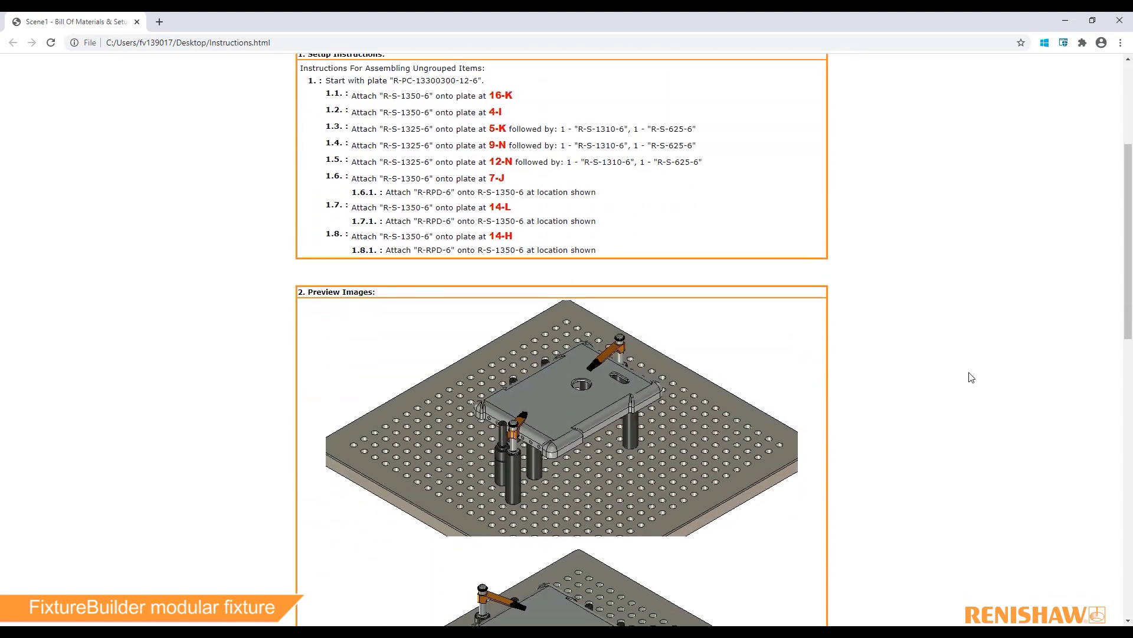
{"action": "scroll", "coordinate": [971, 376], "scroll_direction": "down", "scroll_amount": 6}
{"action": "scroll", "coordinate": [971, 377], "scroll_direction": "down", "scroll_amount": 5}
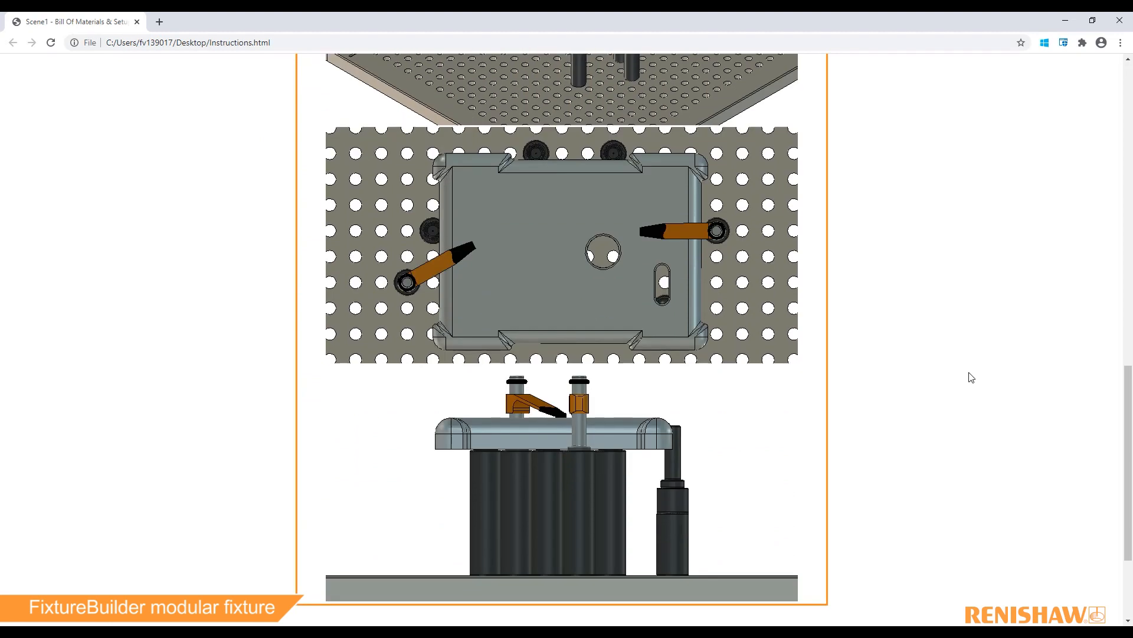
{"action": "scroll", "coordinate": [972, 376], "scroll_direction": "down", "scroll_amount": 3}
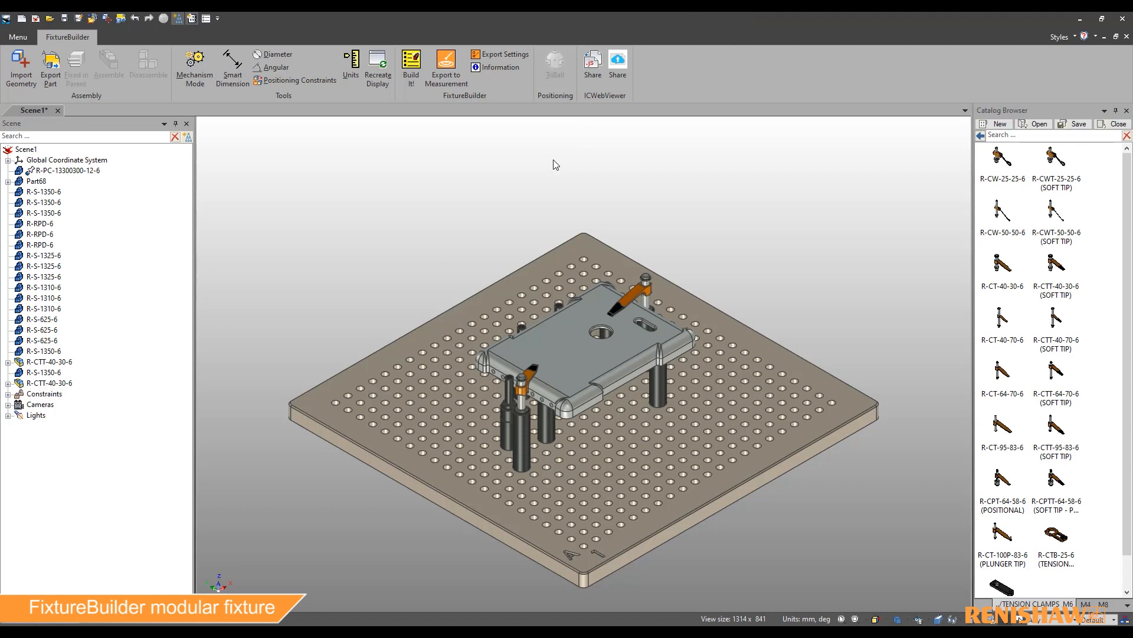
Export the fixture and the part model to measurement as separate SAT files.
{"action": "left_click", "coordinate": [456, 68]}
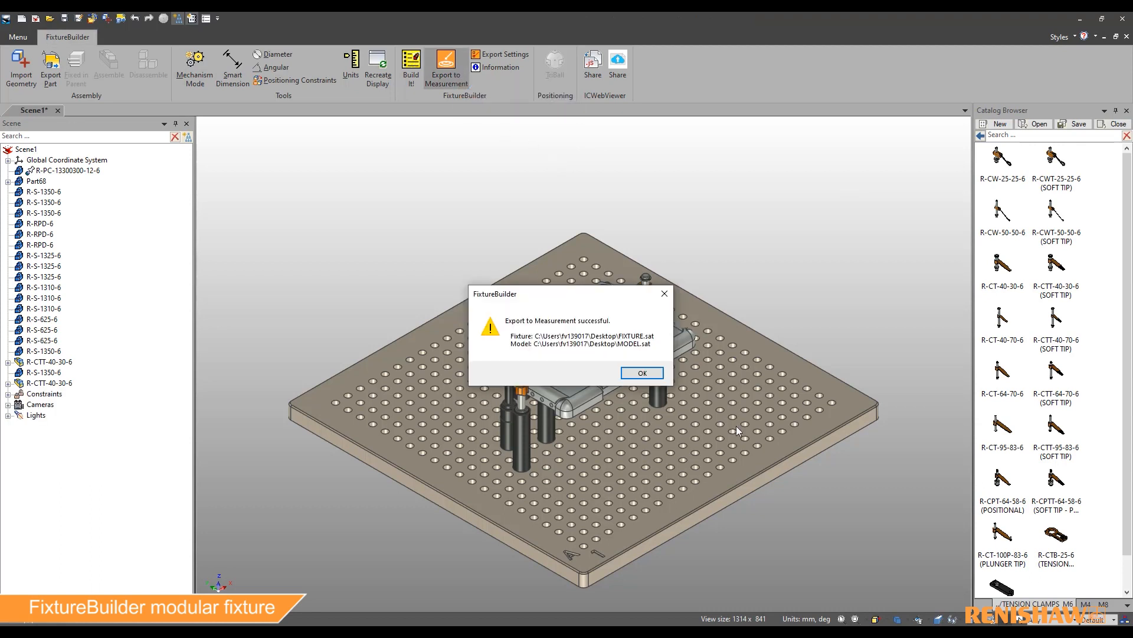
{"action": "key", "text": "Return"}
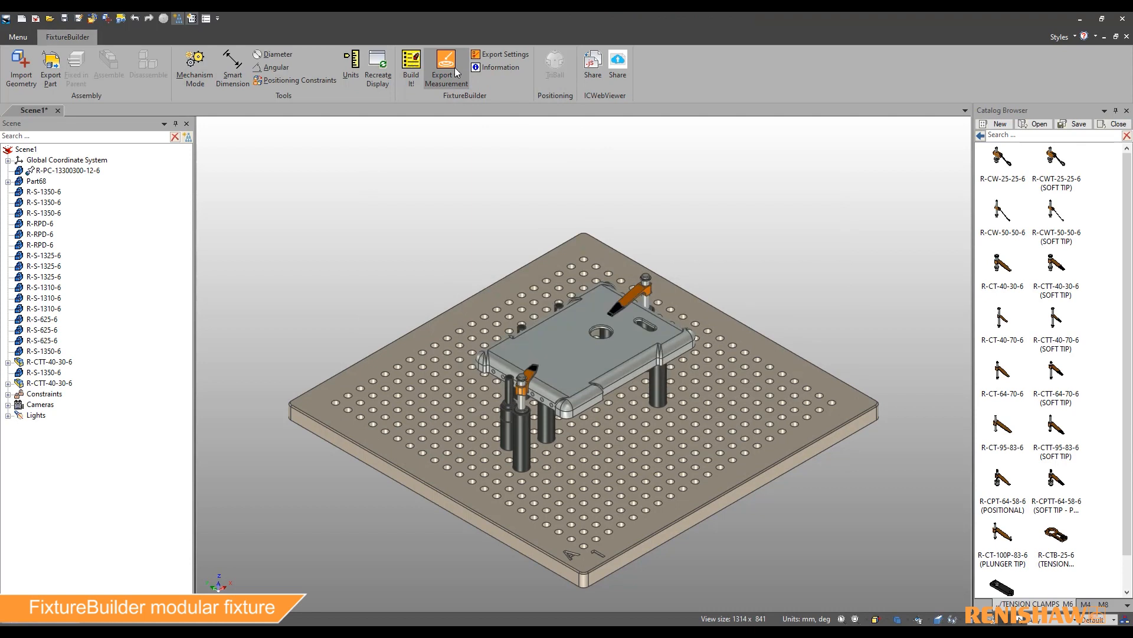